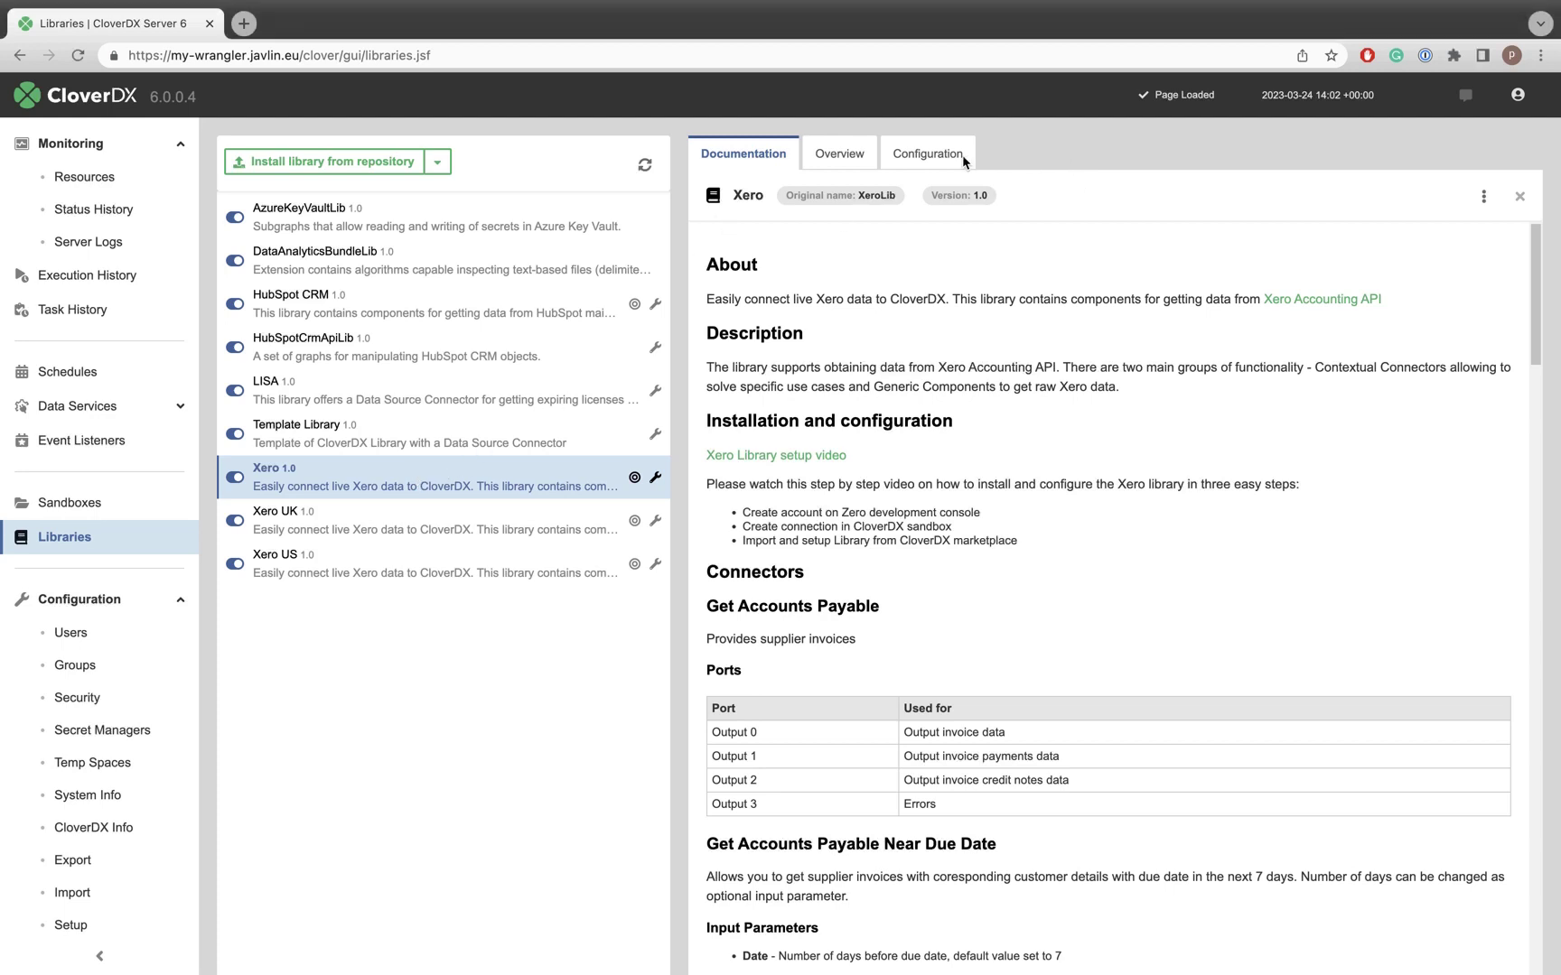
Check the Xero library's configuration and its empty OAuth parameters, then select HubSpot CRM.
left_click(925, 160)
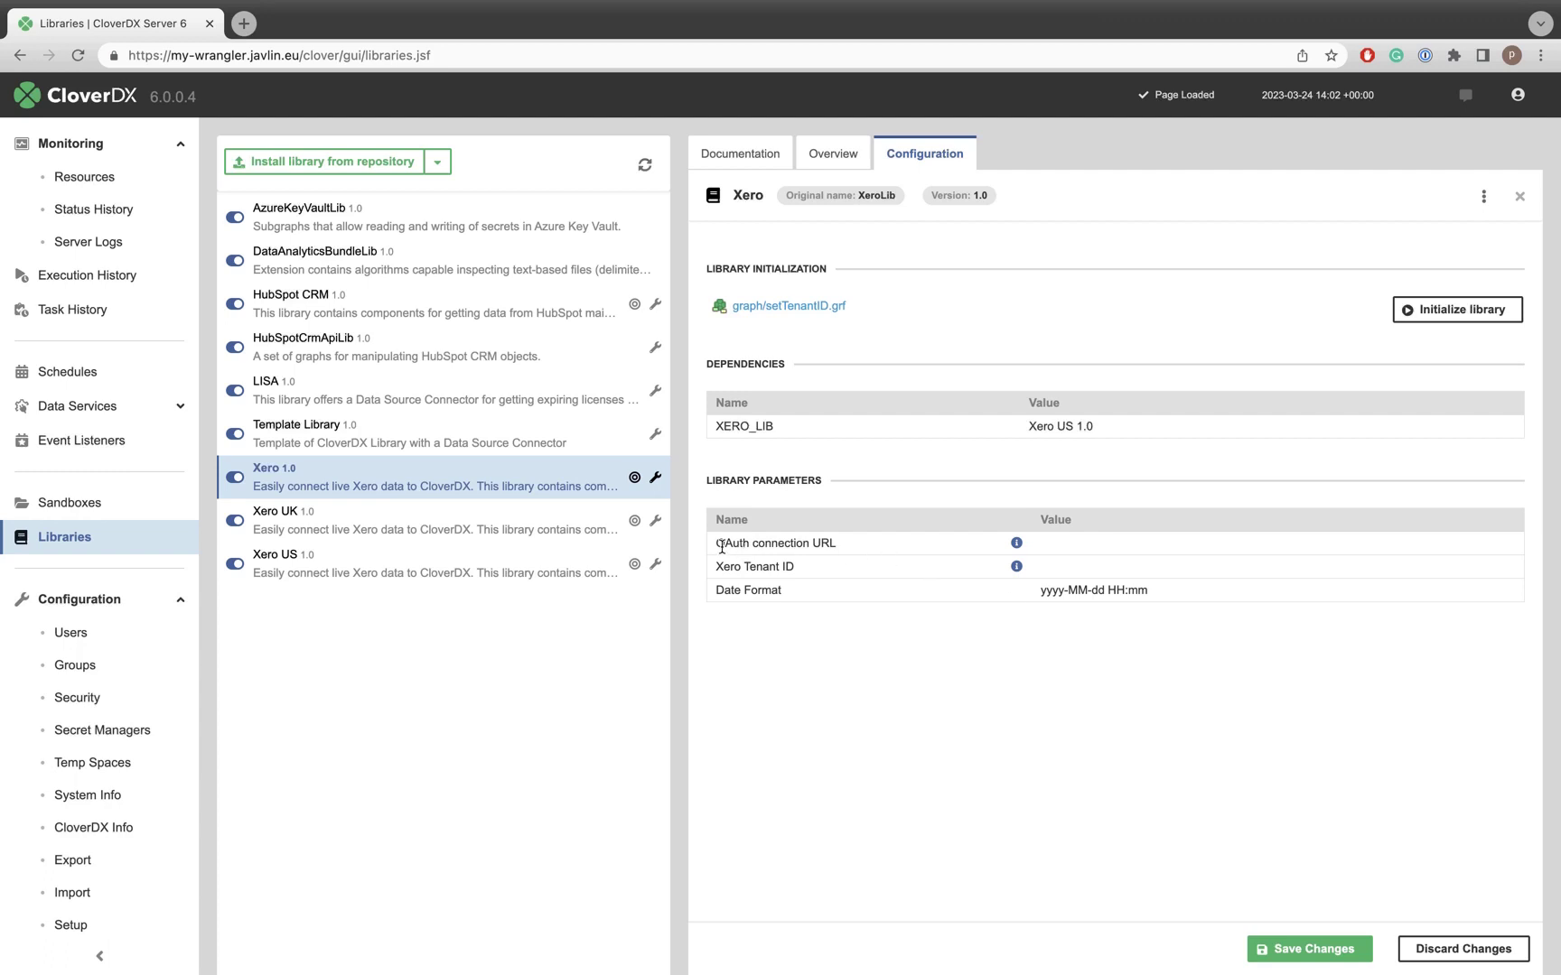
mouse_move(1016, 545)
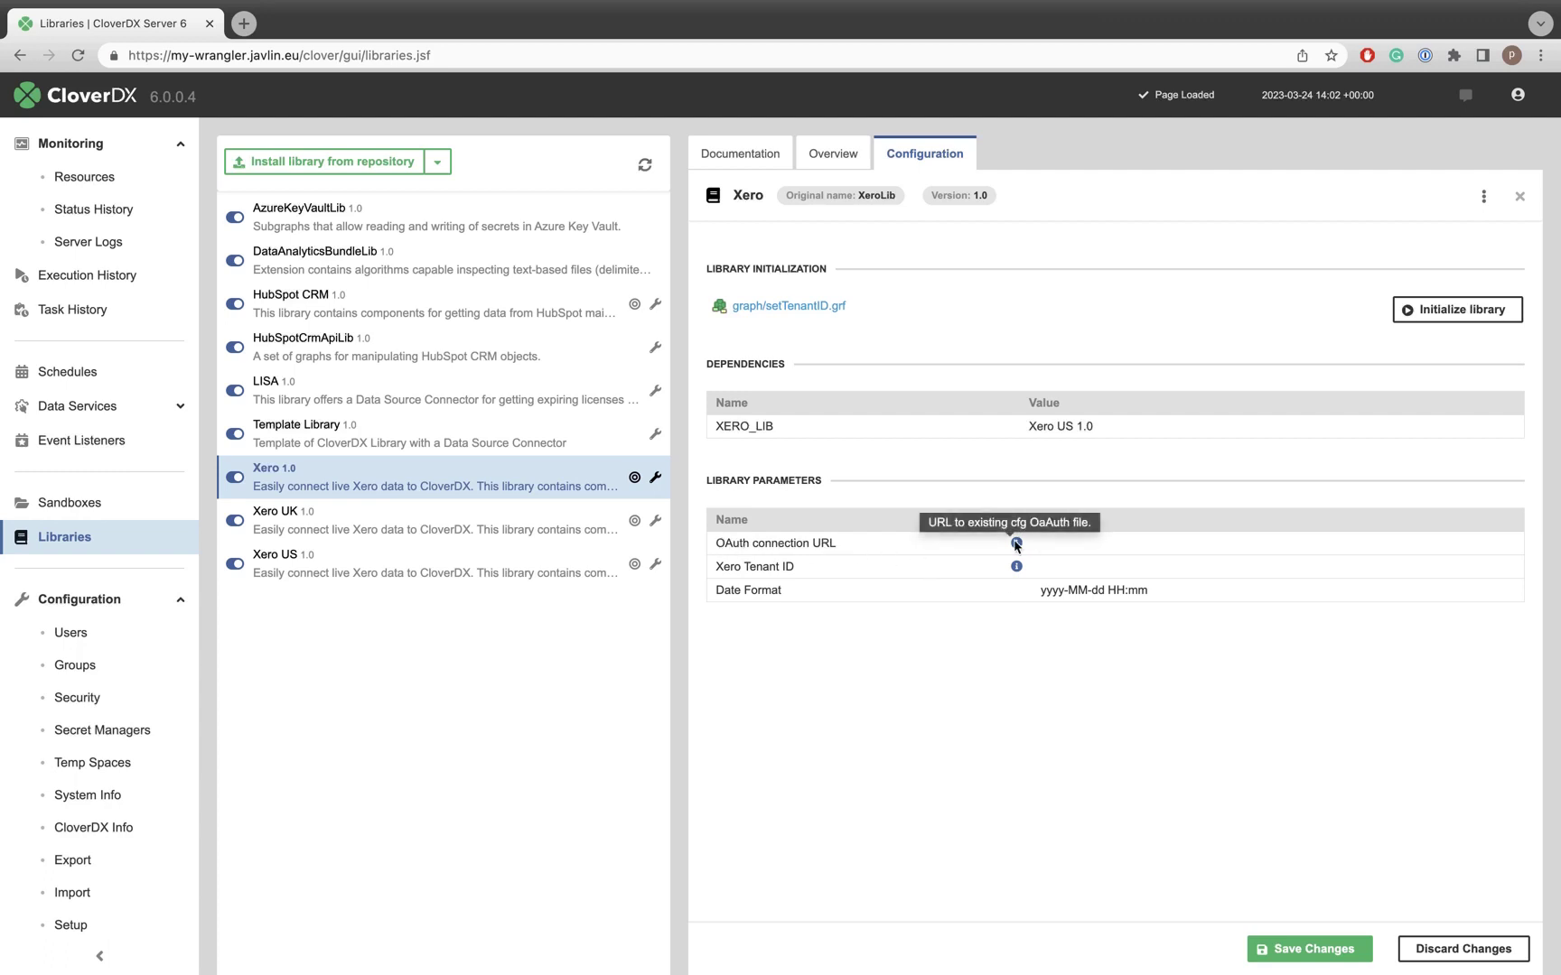
left_click(401, 312)
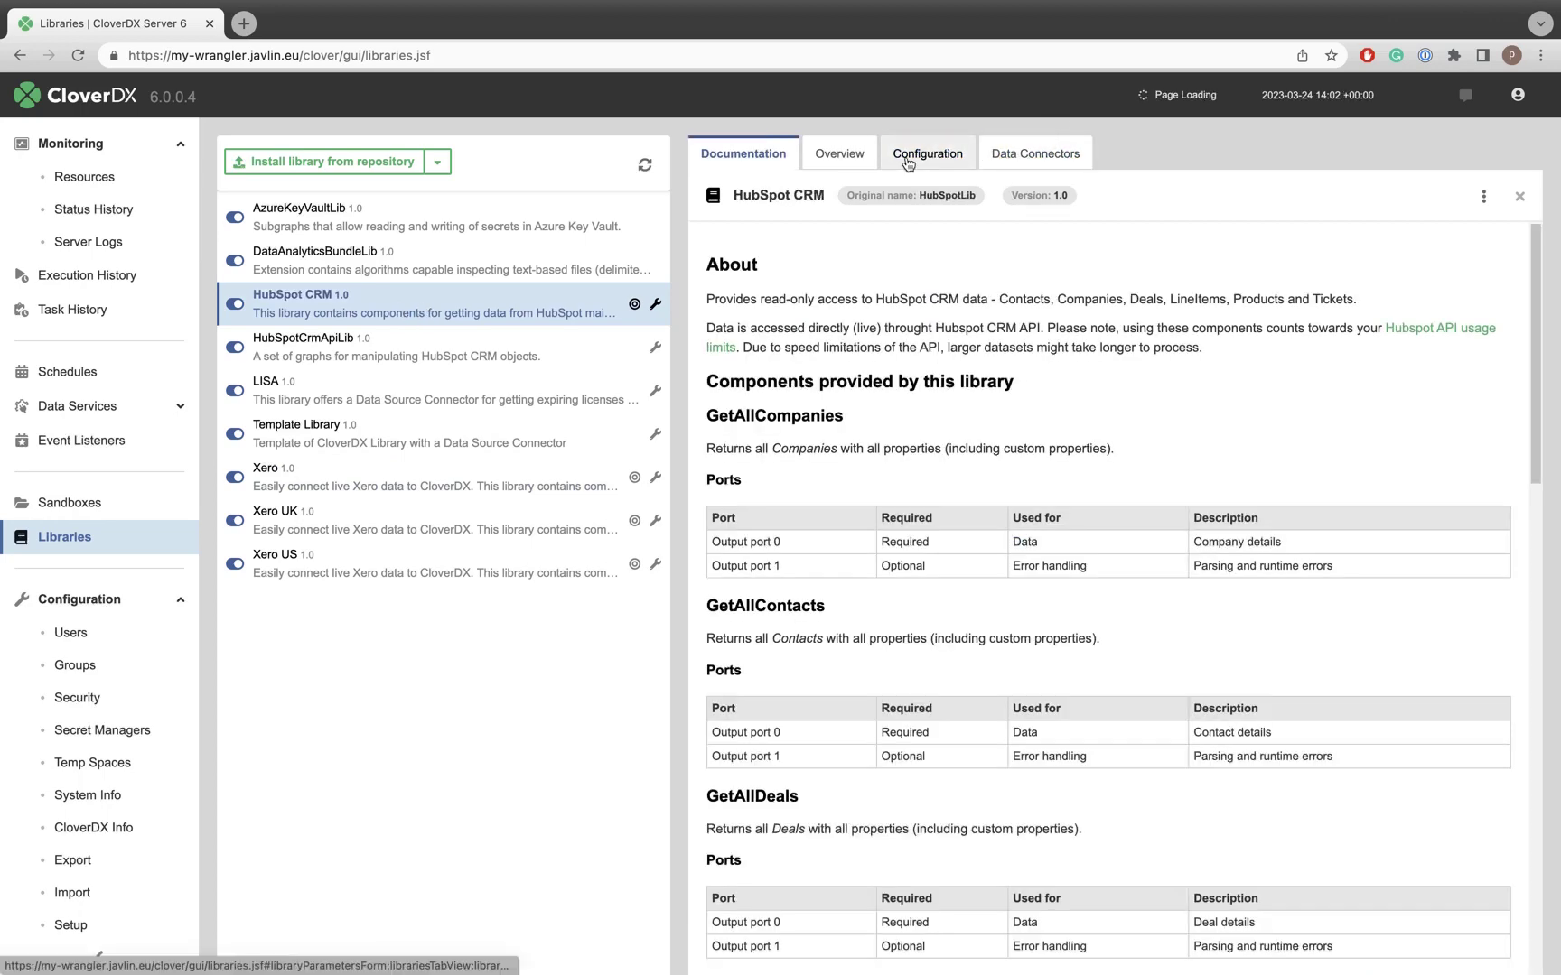
Show HubSpot CRM's configuration and inspect its HubSpot OAuth2 Connection parameter info.
left_click(903, 159)
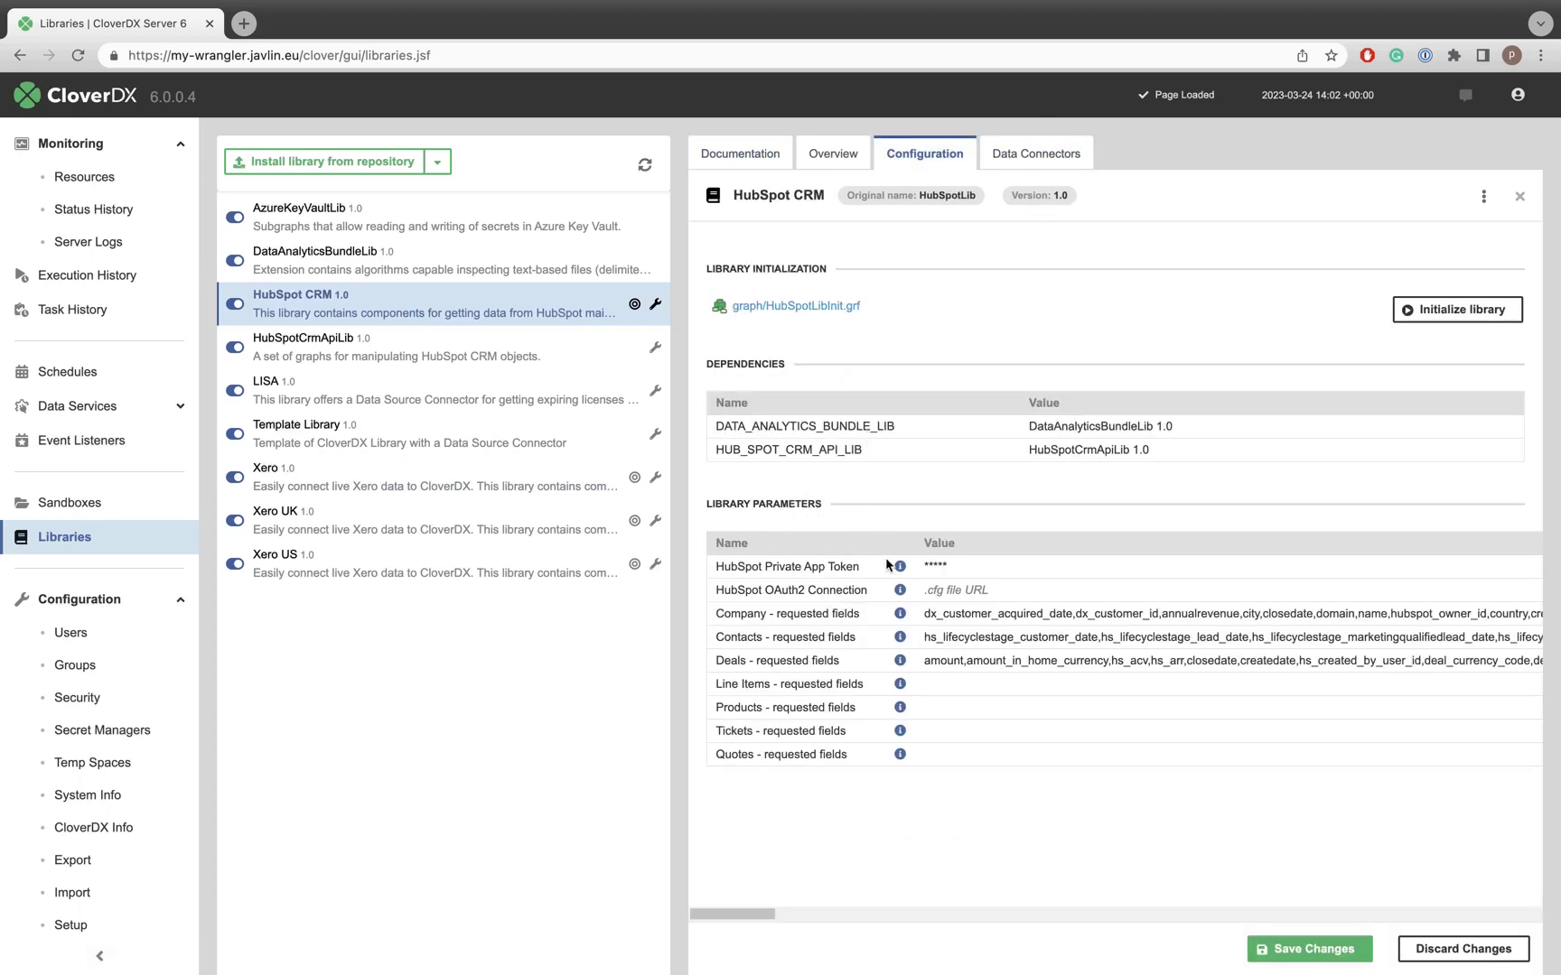
mouse_move(899, 593)
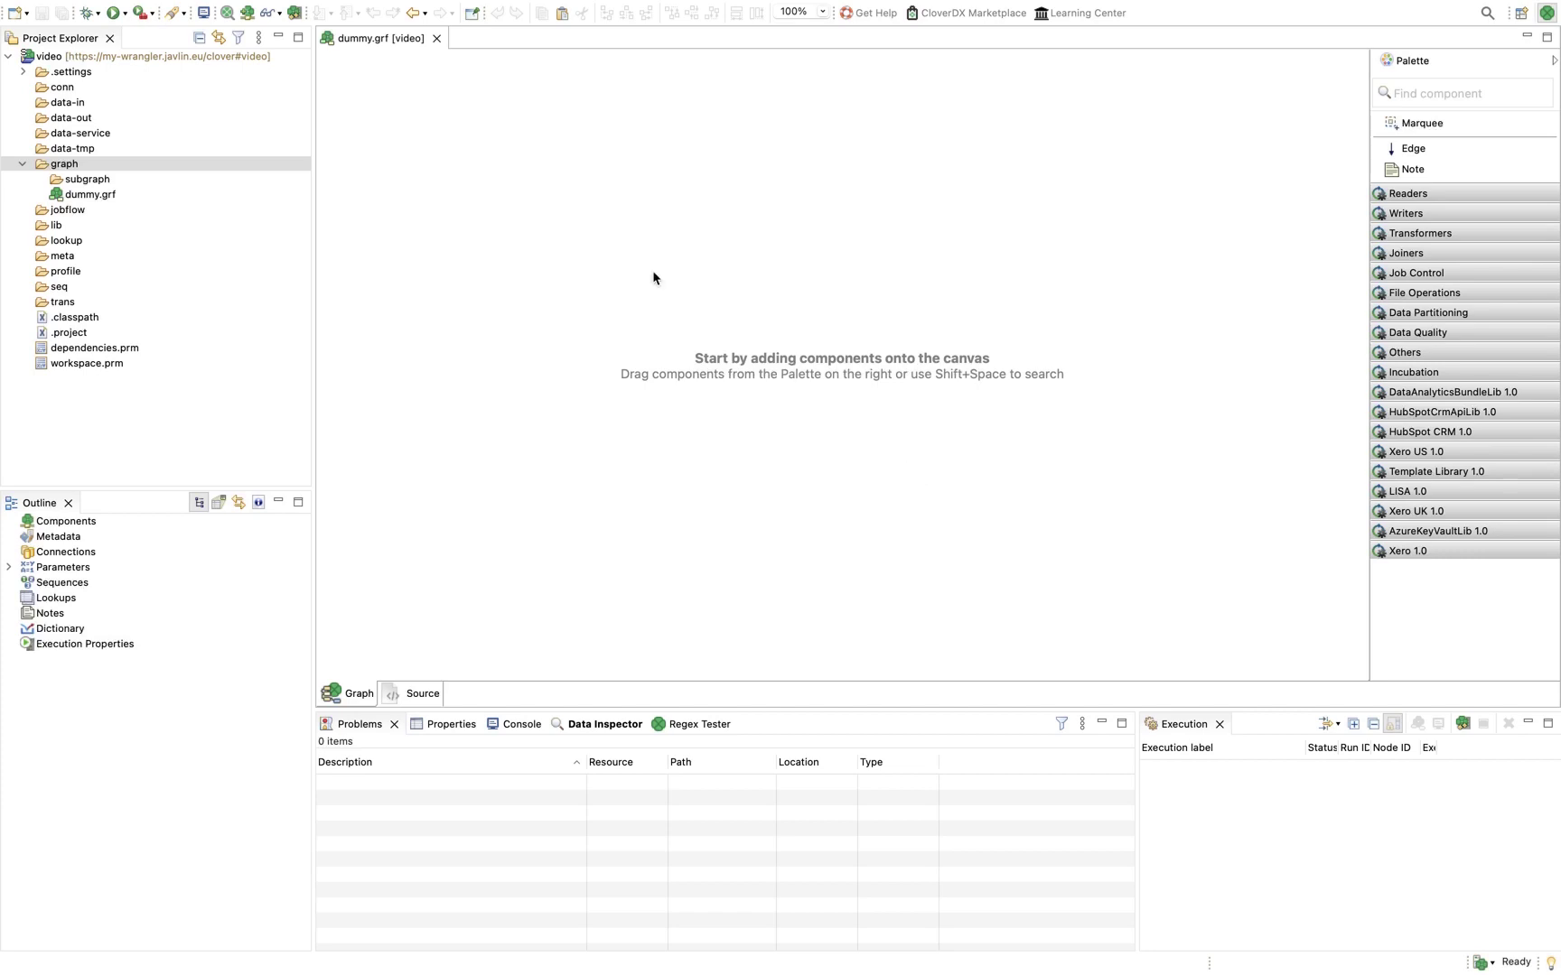
From the Outline's Connections context menu, create a new OAuth2 connection in dummy.grf.
left_click(594, 165)
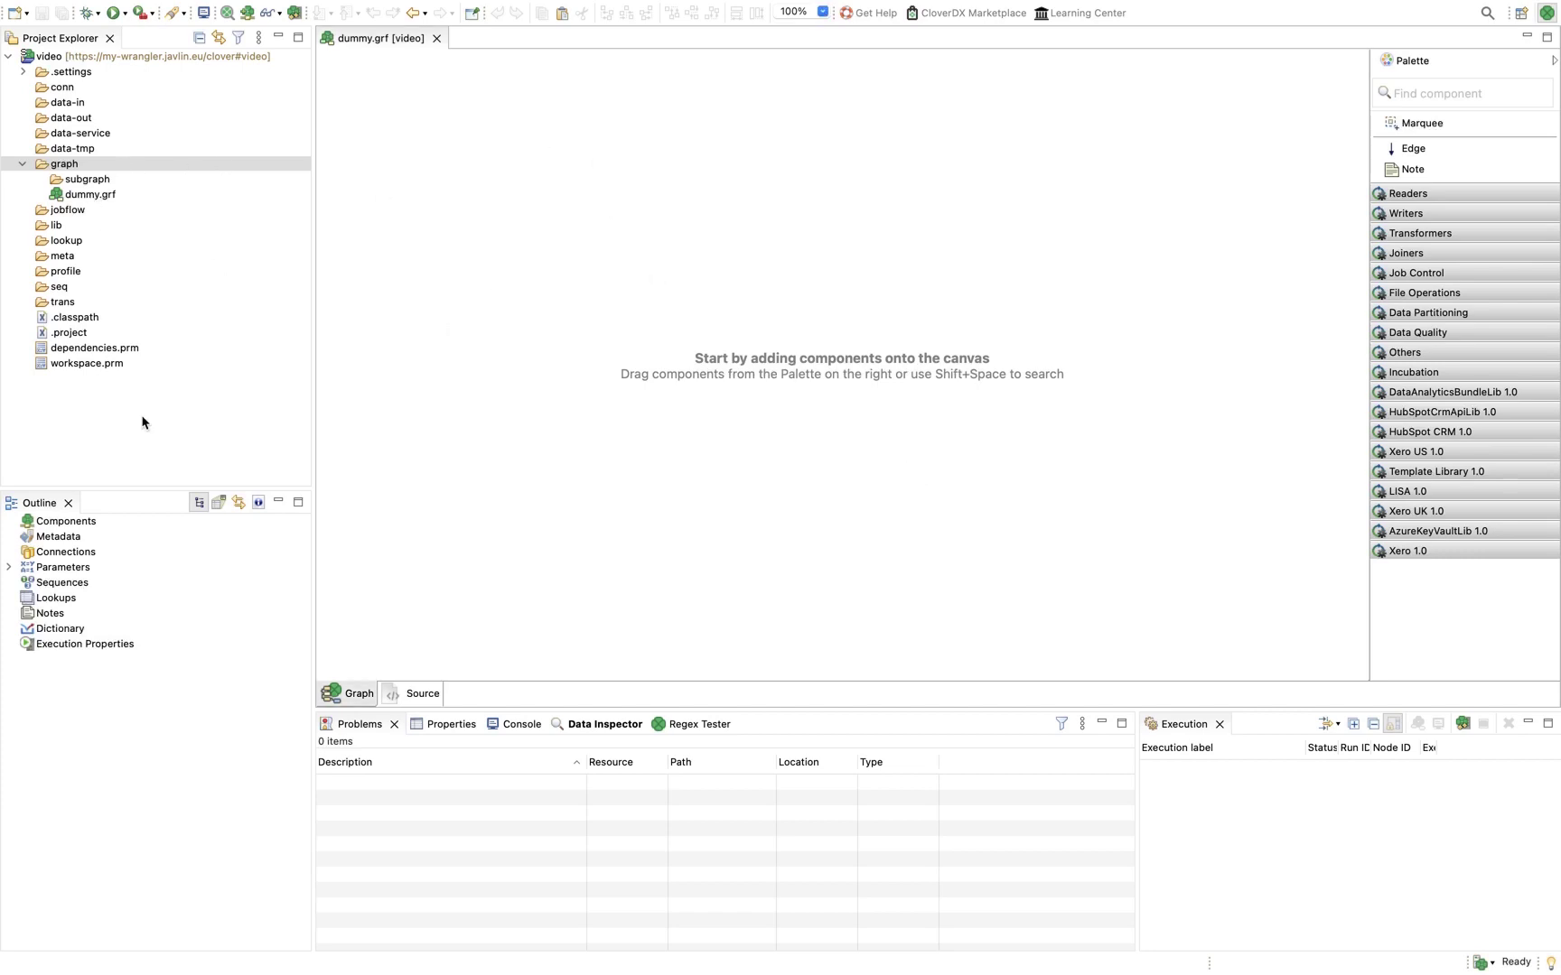
right_click(41, 552)
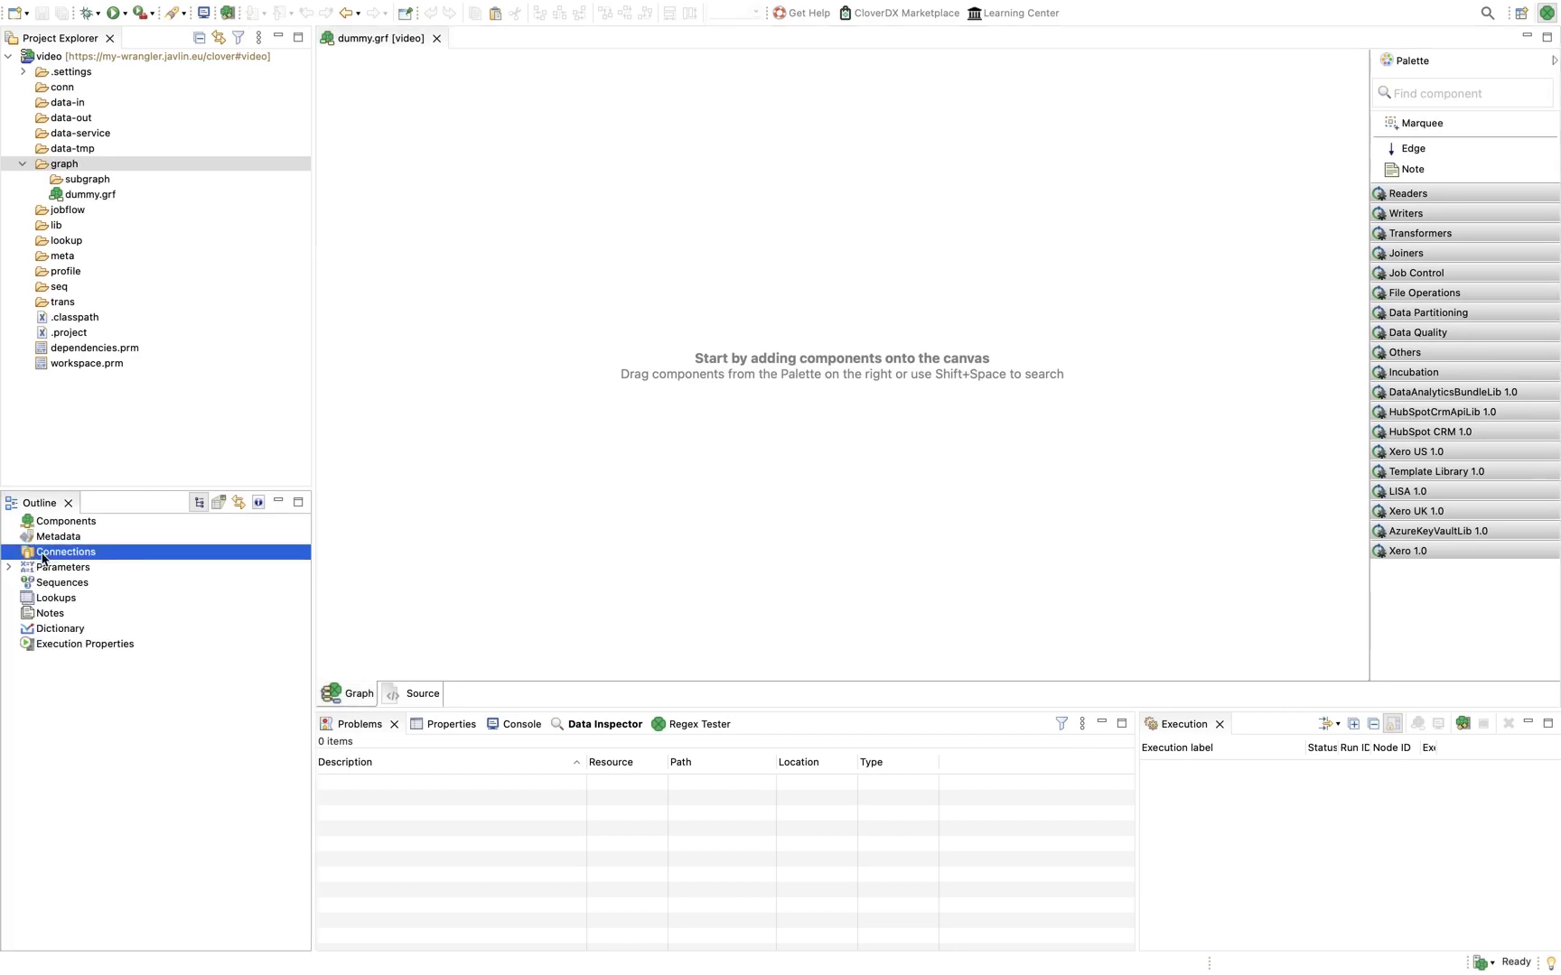
mouse_move(106, 570)
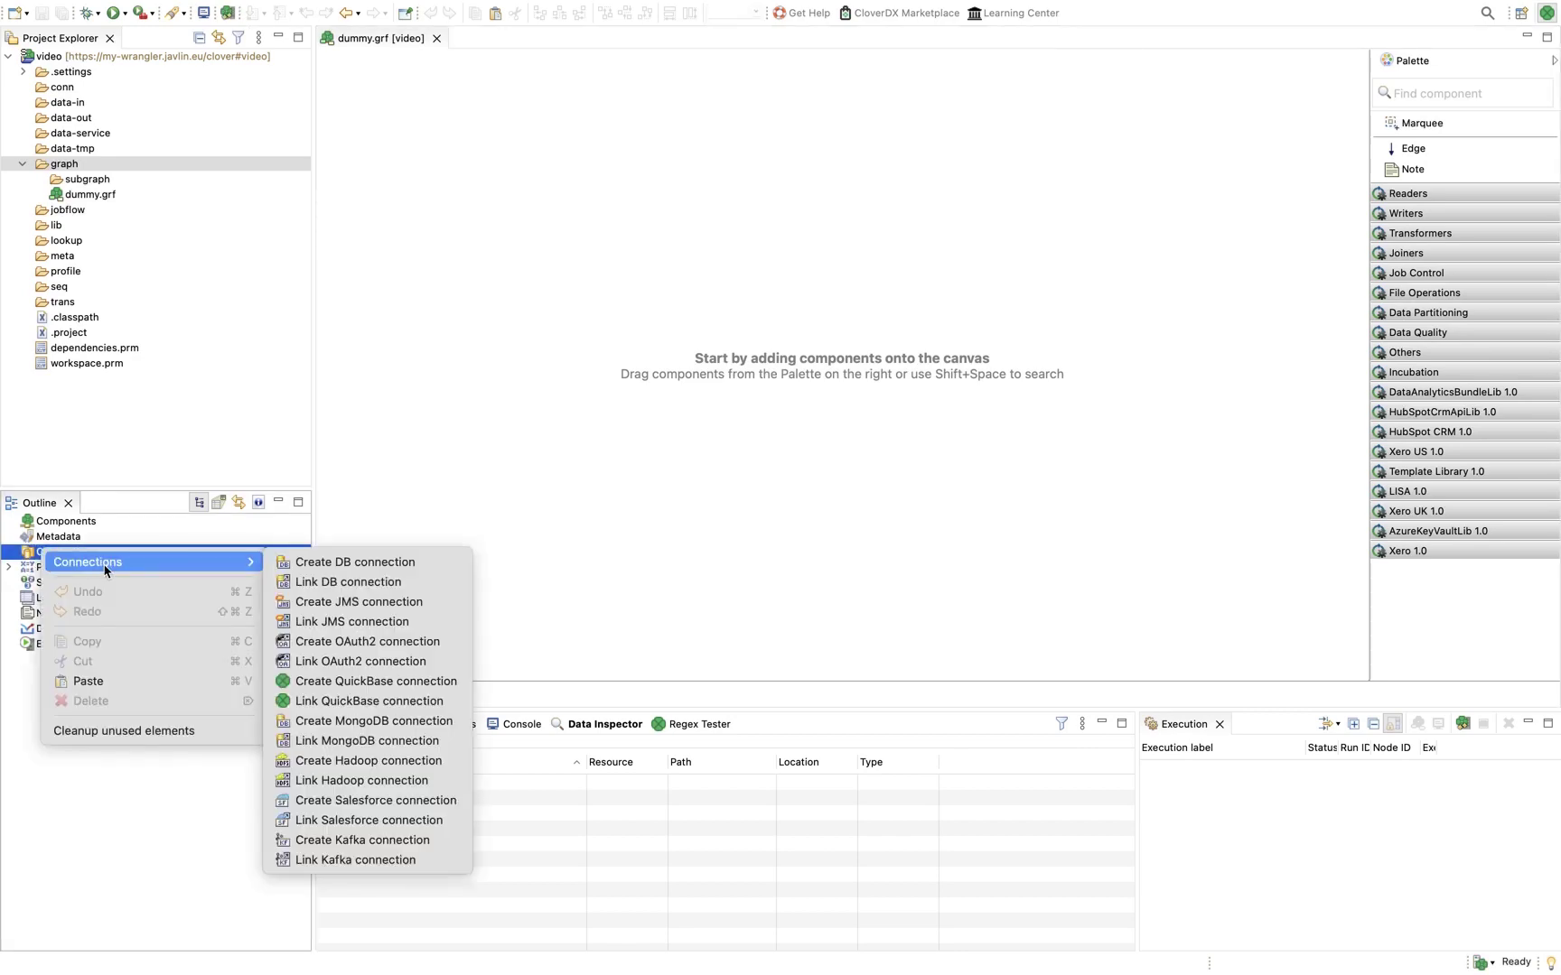
left_click(424, 647)
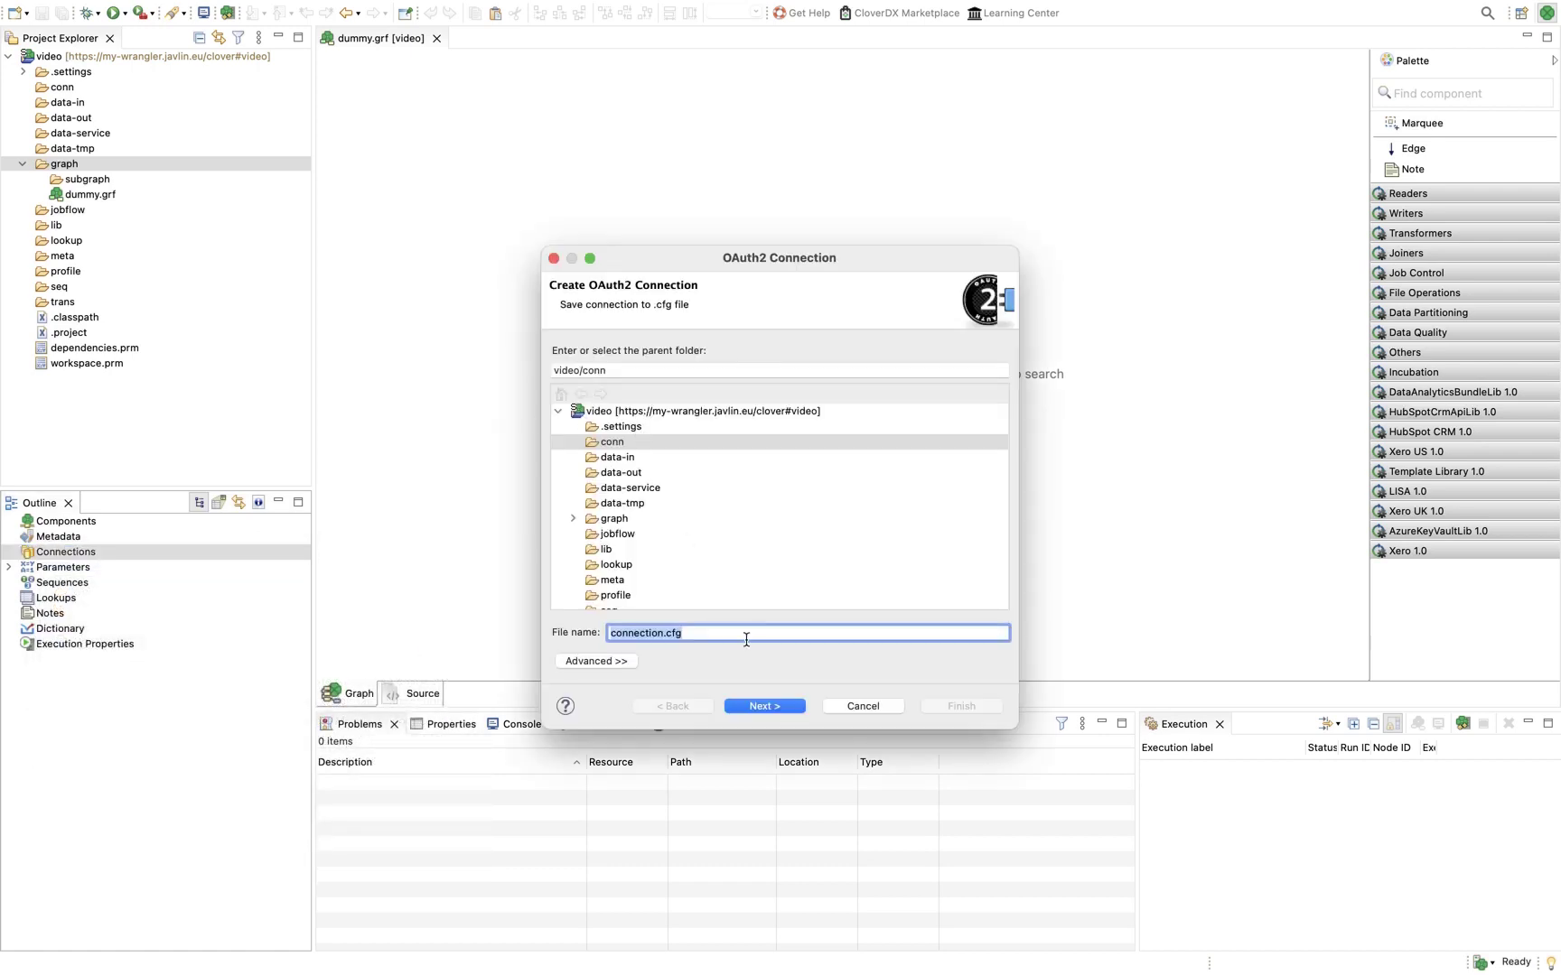
Keep the connection file name connection.cfg in the video/conn folder.
left_click(721, 638)
double_click(681, 635)
left_click(687, 639)
left_click_drag(689, 637, 556, 625)
On the configuration page, name the connection 'azure' and choose Azure as provider.
left_click(778, 708)
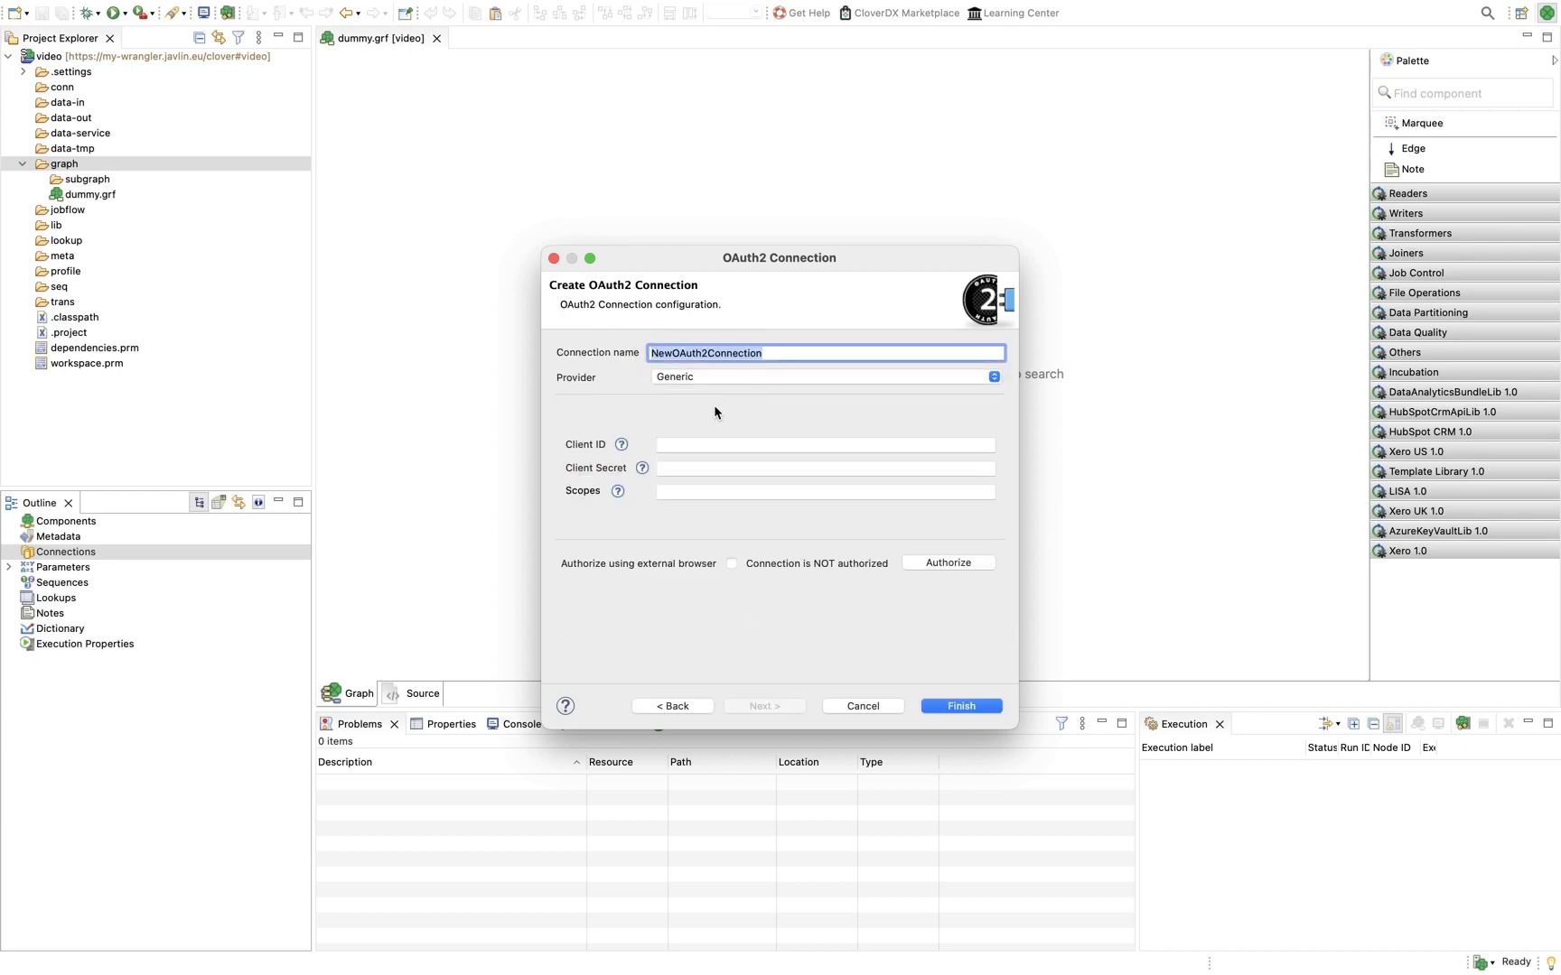
type("azure")
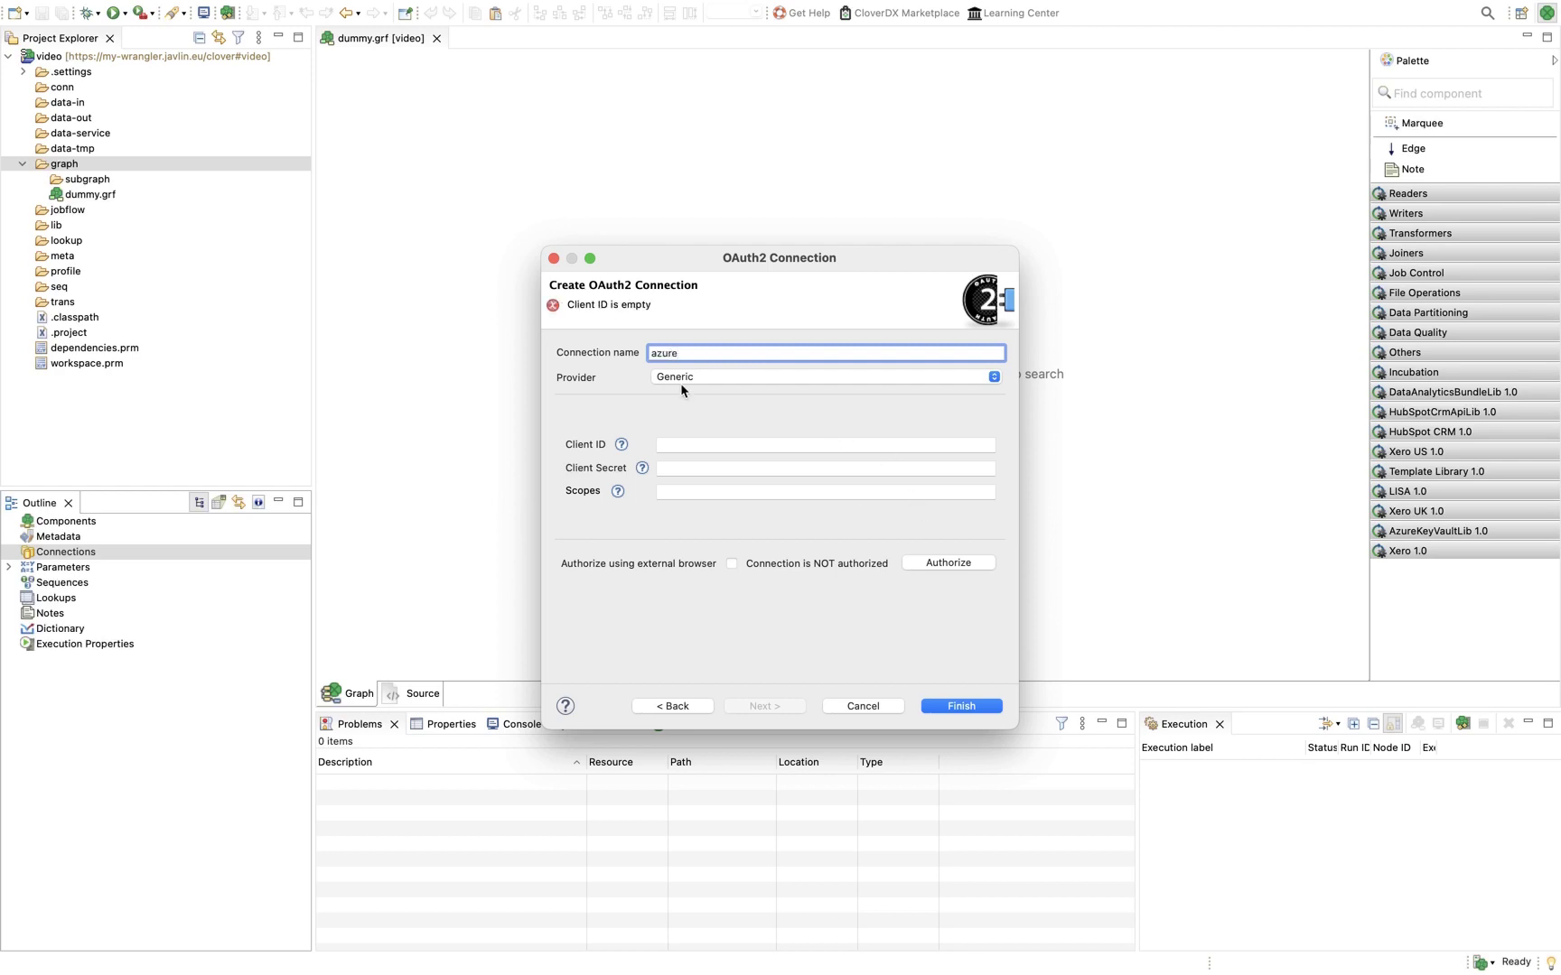
left_click(681, 378)
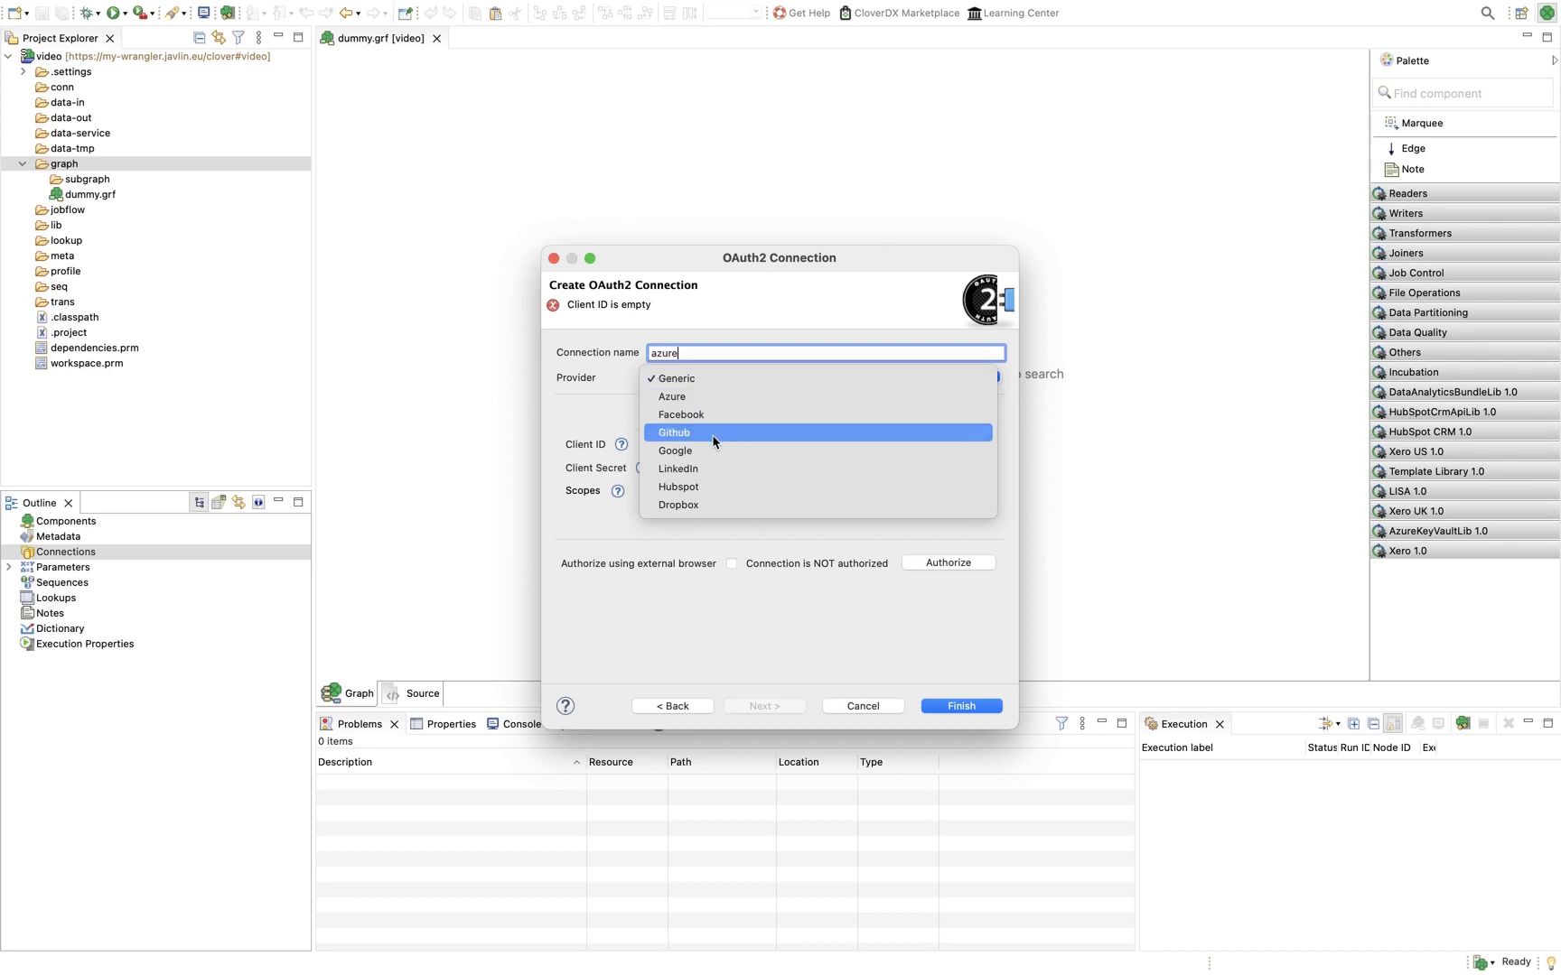
left_click(707, 384)
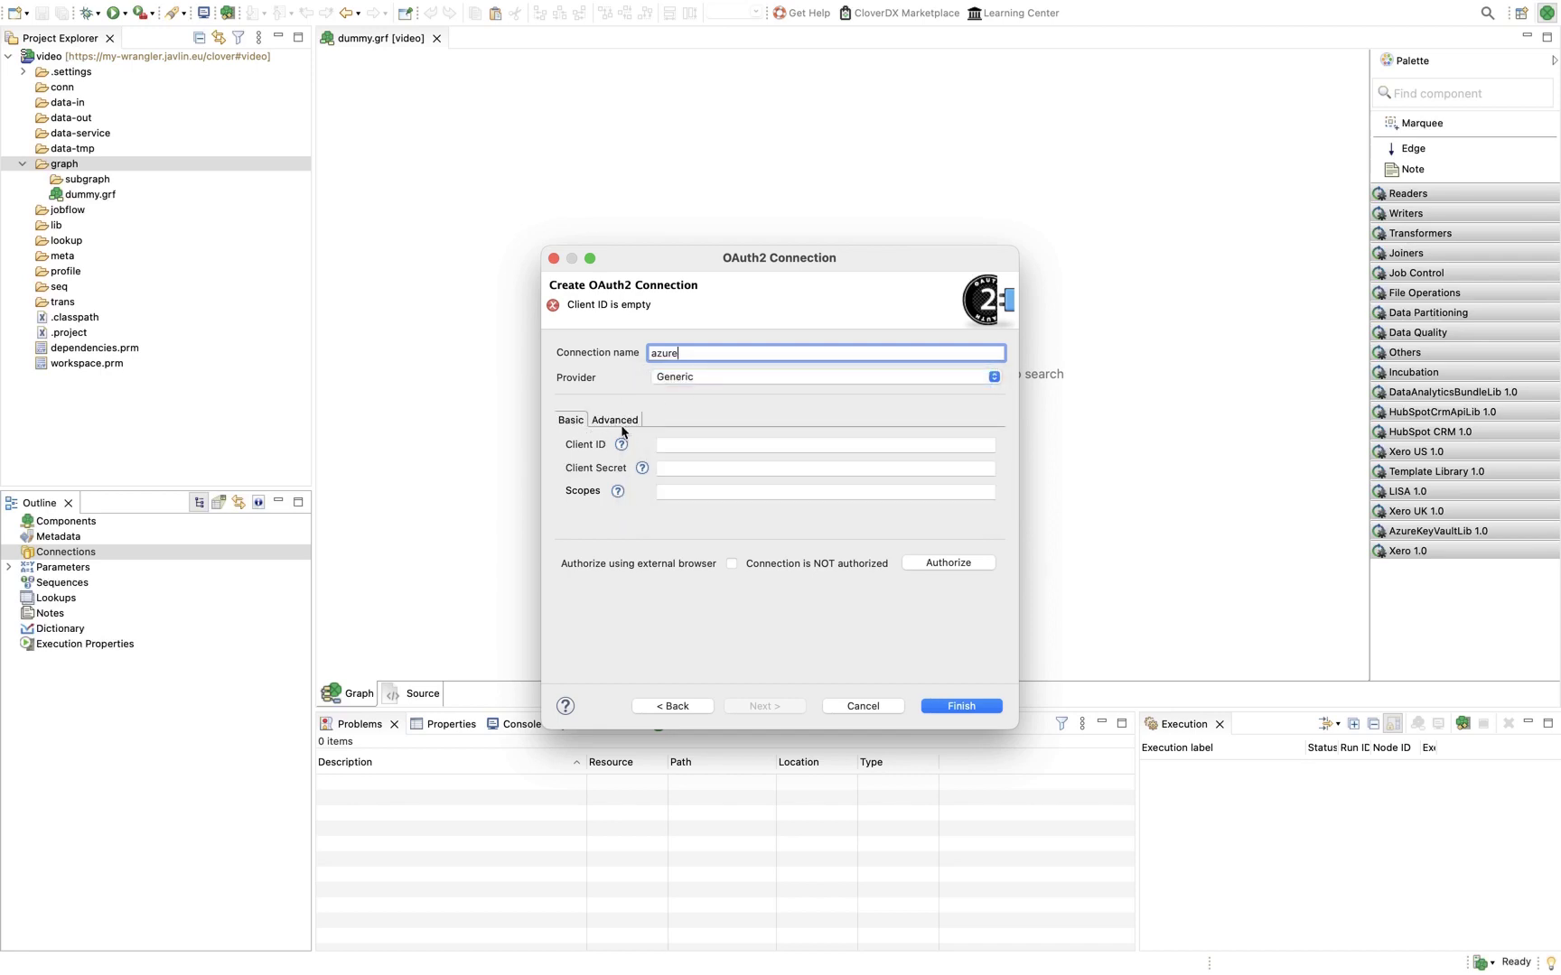
left_click(623, 420)
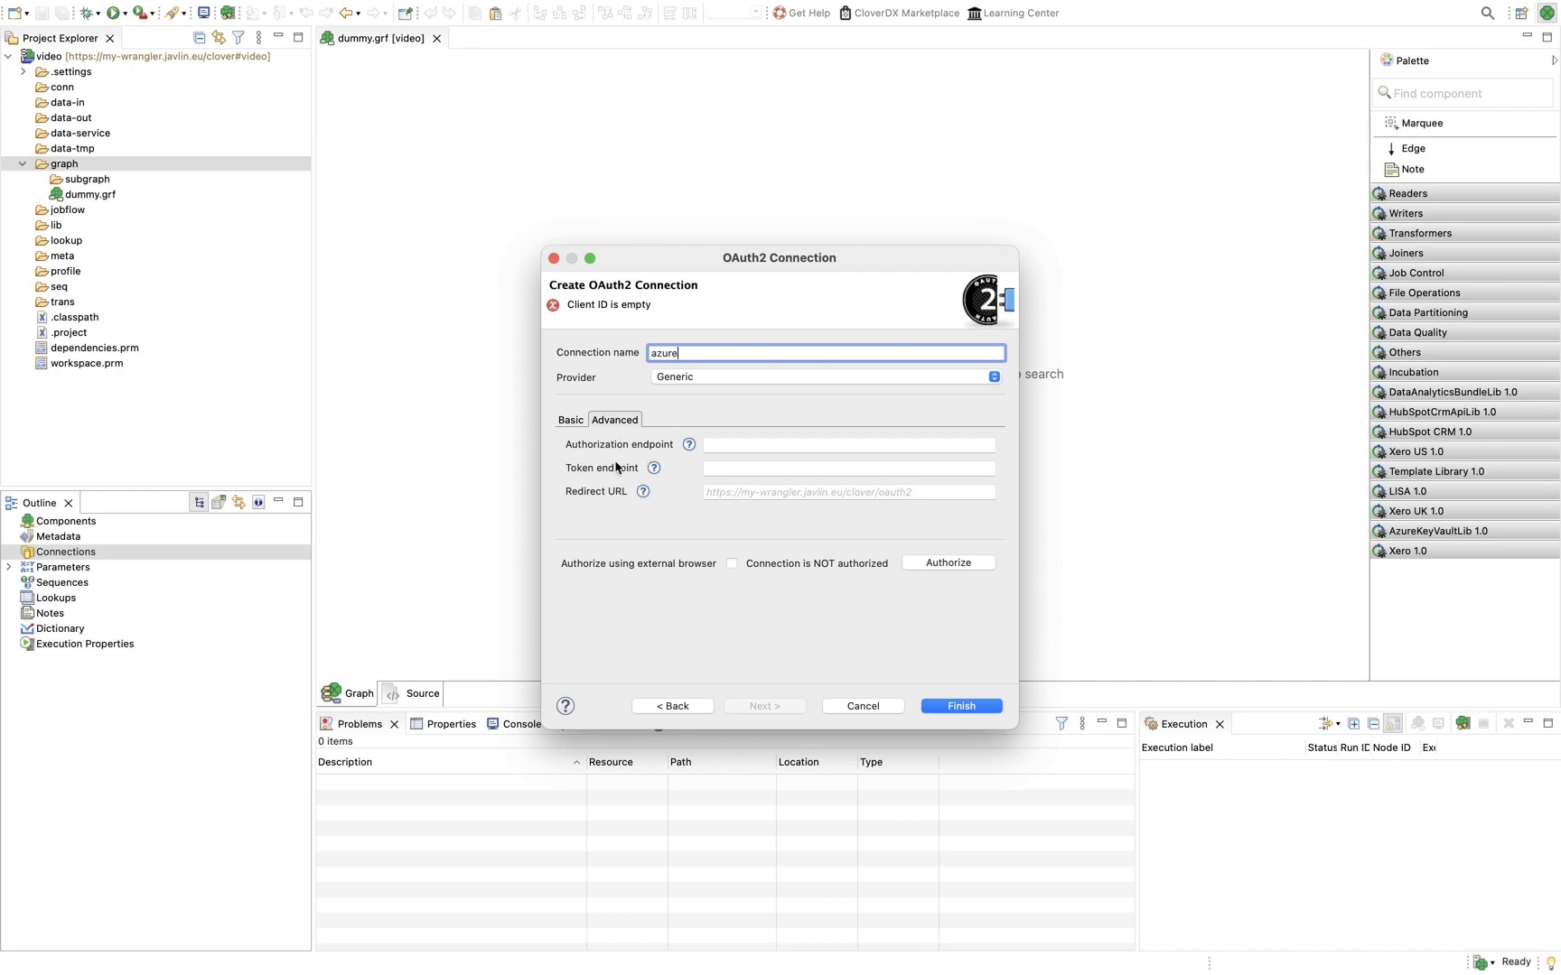
left_click(582, 421)
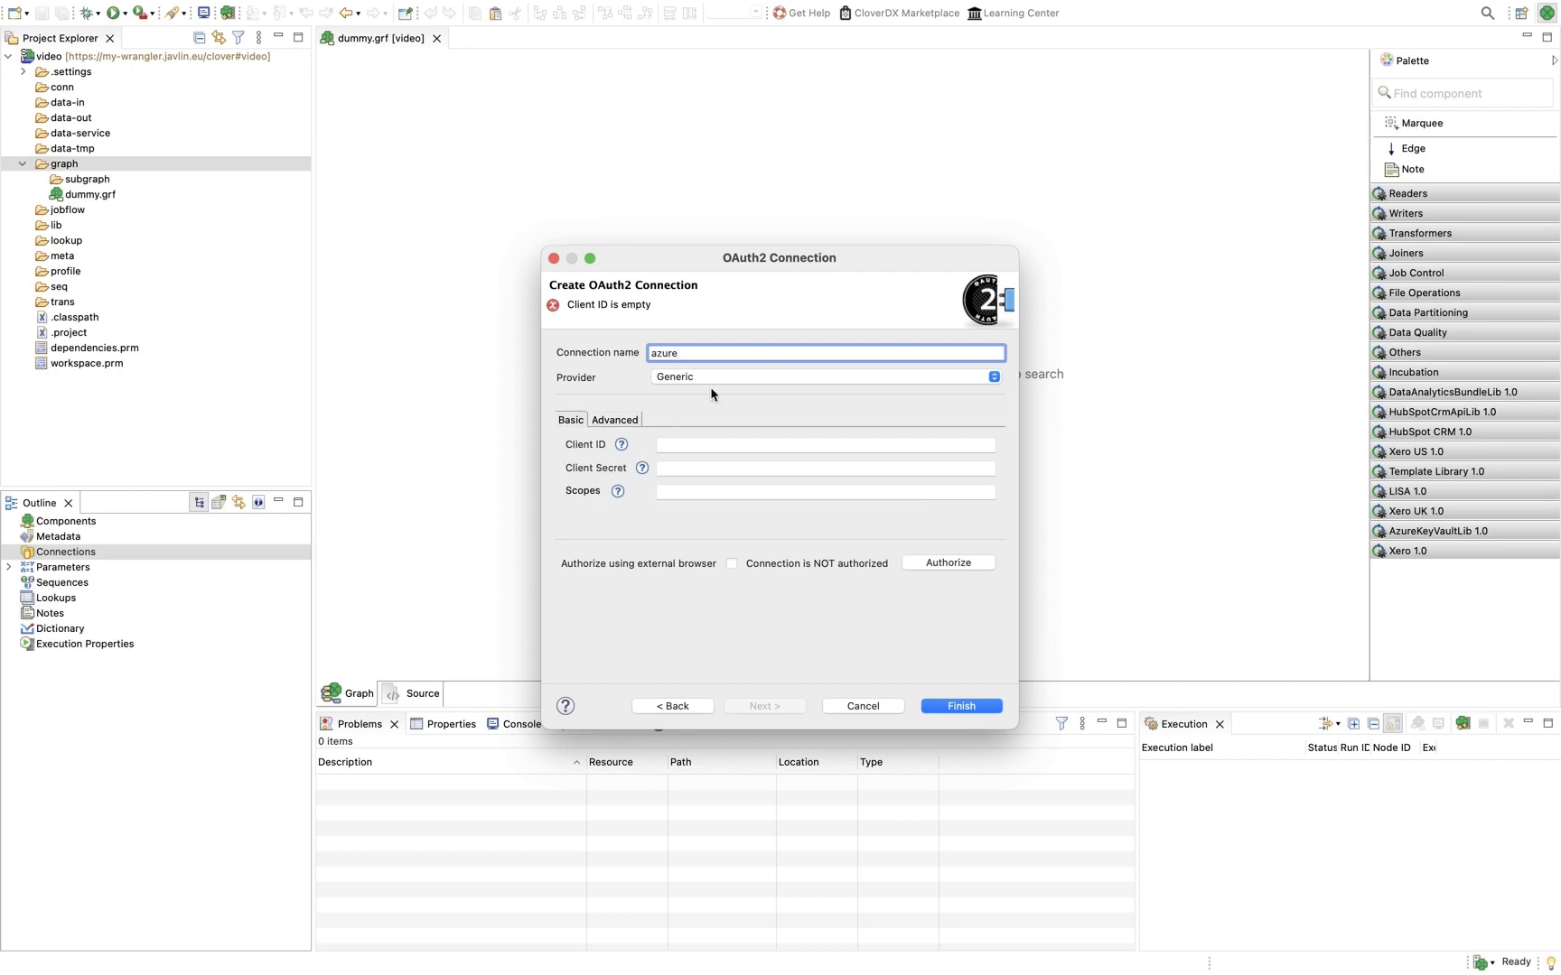
left_click(719, 379)
left_click(720, 396)
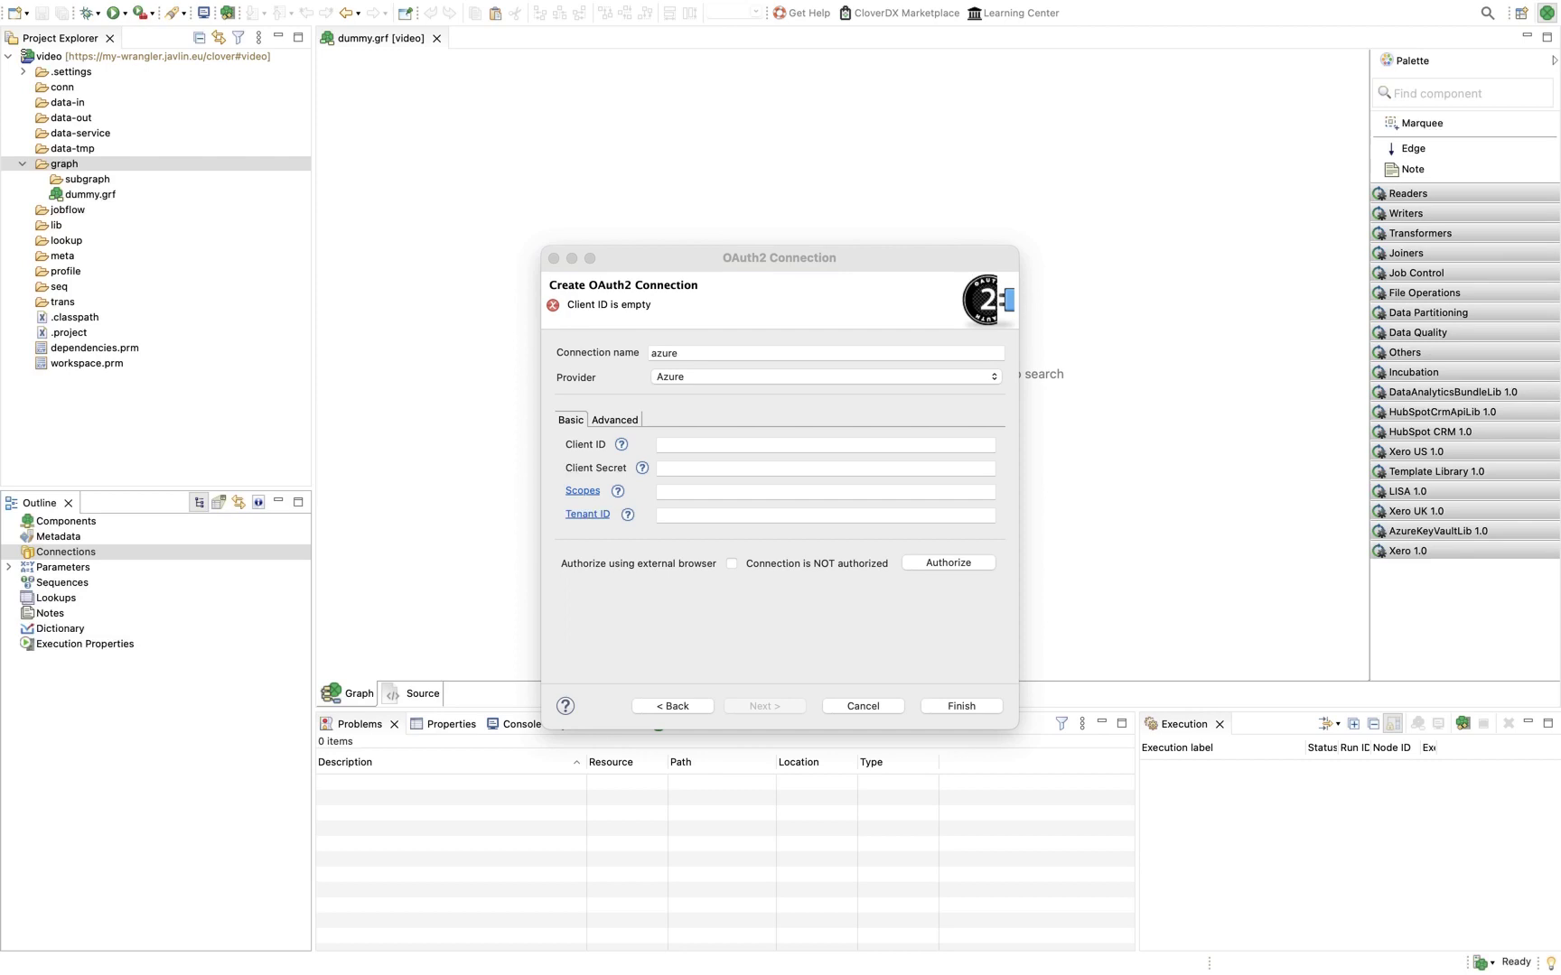
Paste the application's Client ID and Client Secret into the azure connection.
left_click(673, 444)
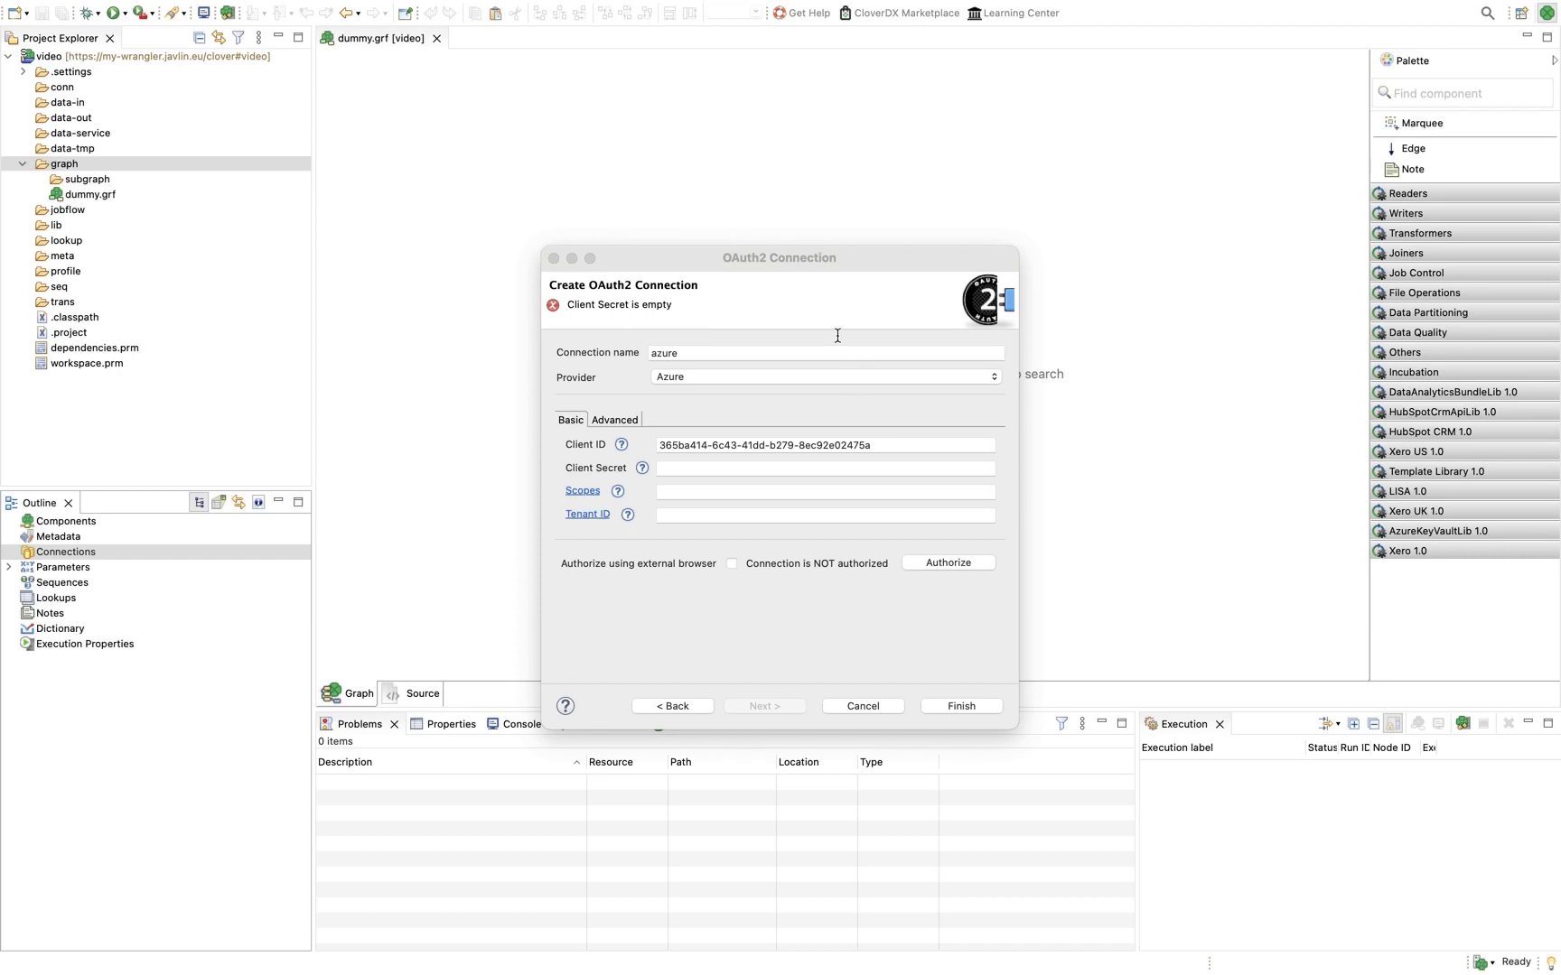
left_click(726, 471)
key("super+v")
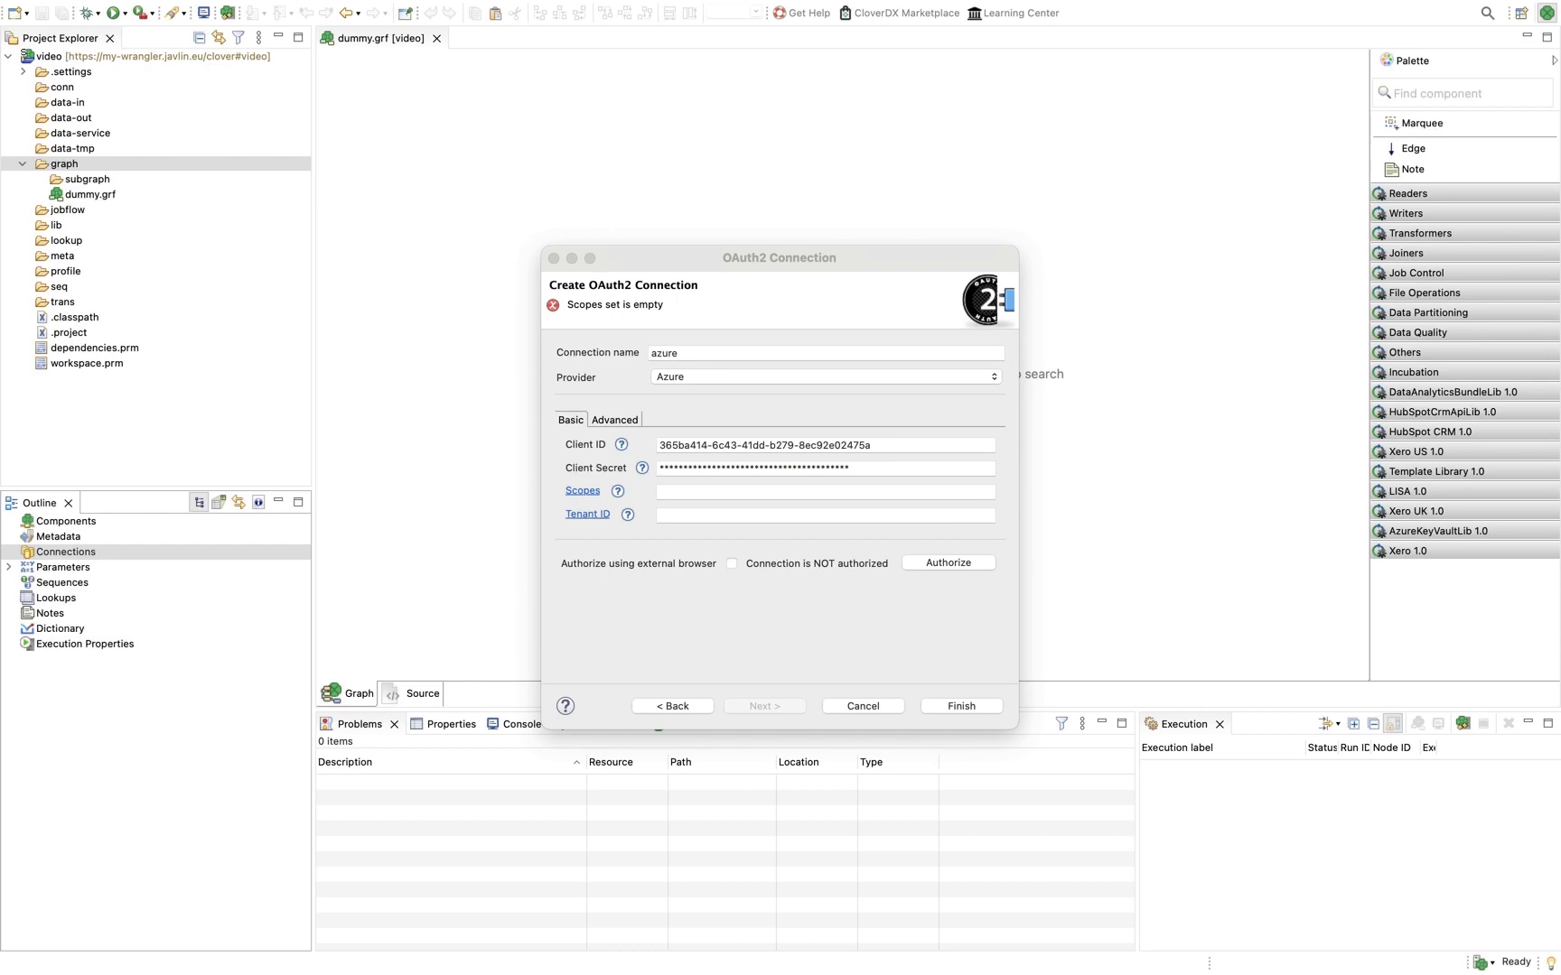
left_click(683, 492)
left_click(687, 515)
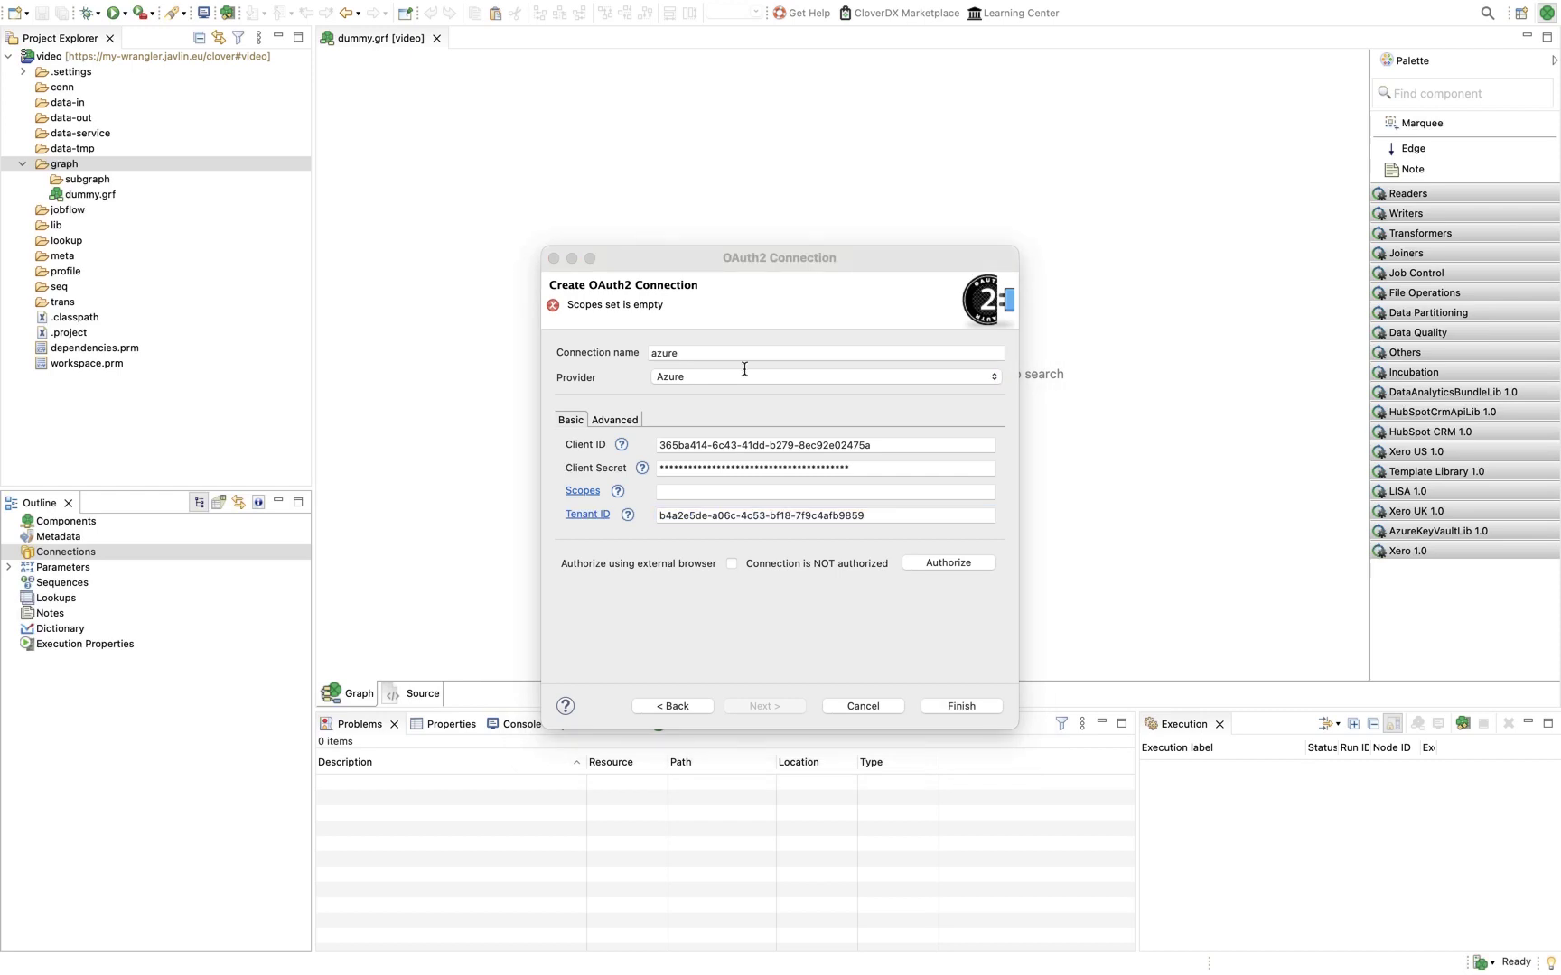
left_click(700, 493)
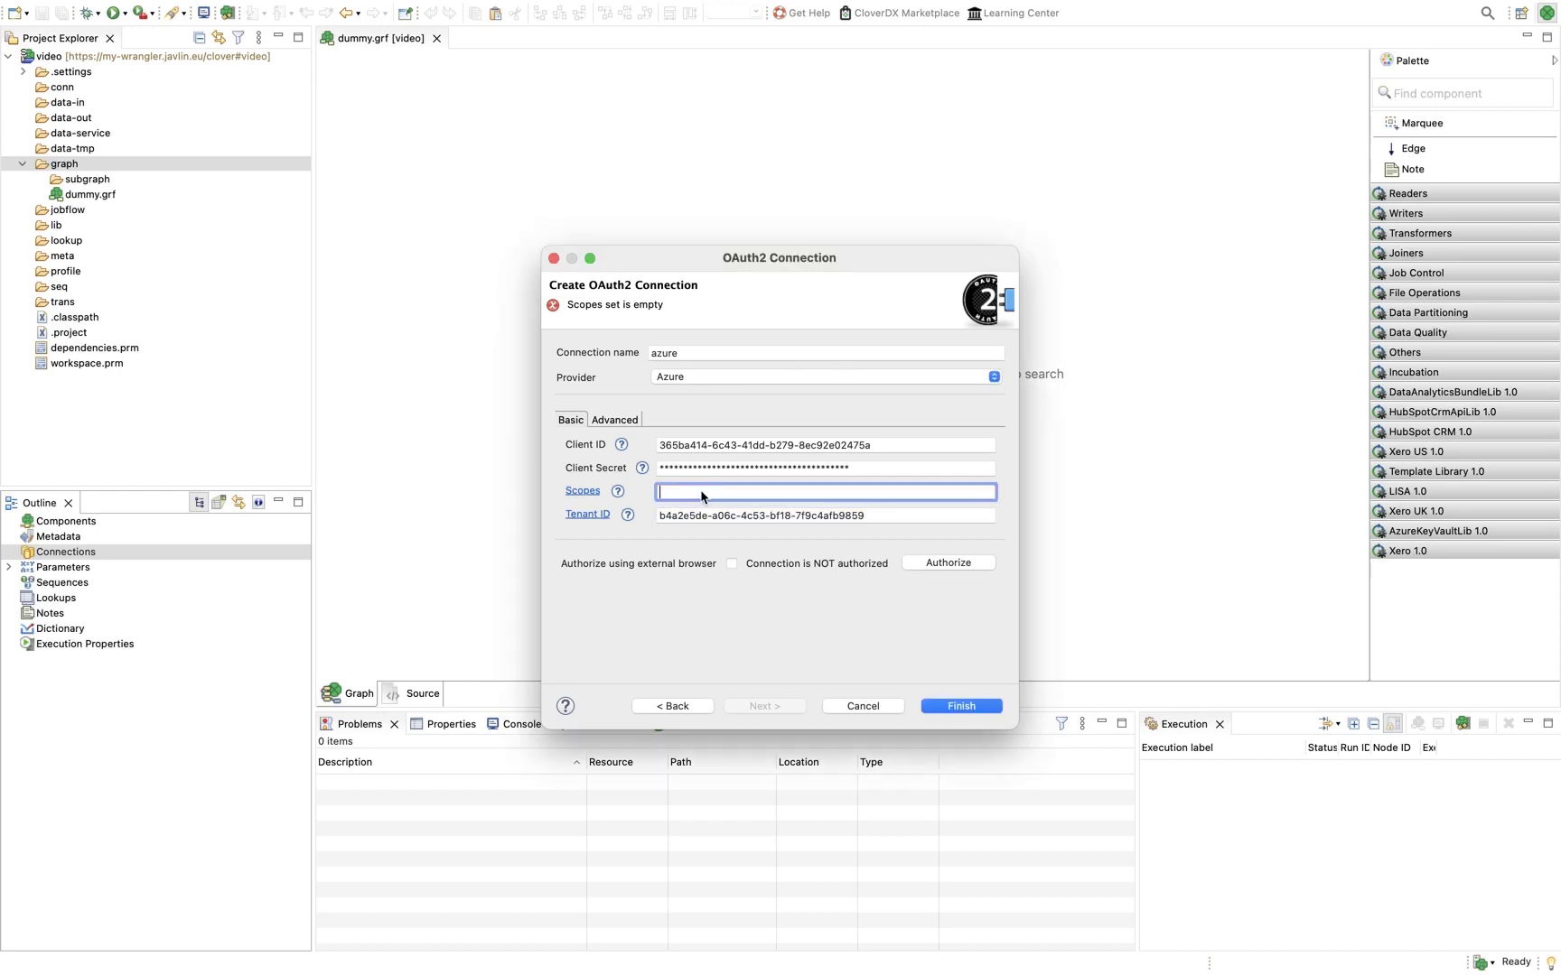
type("https://graph.microsoft.com/.default")
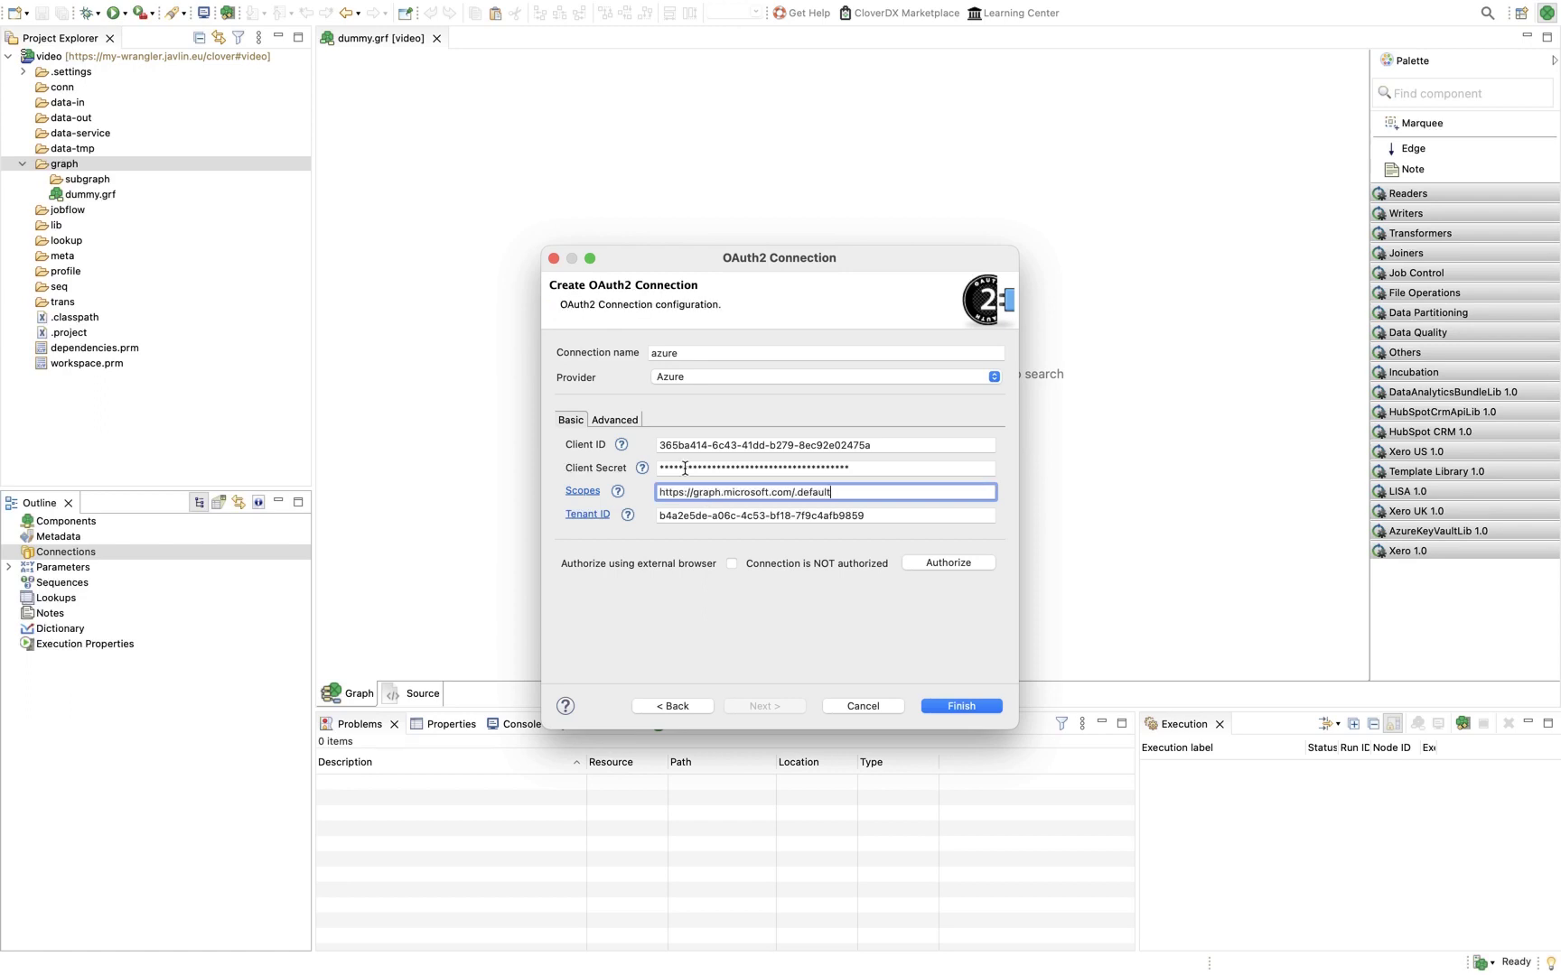
left_click(632, 422)
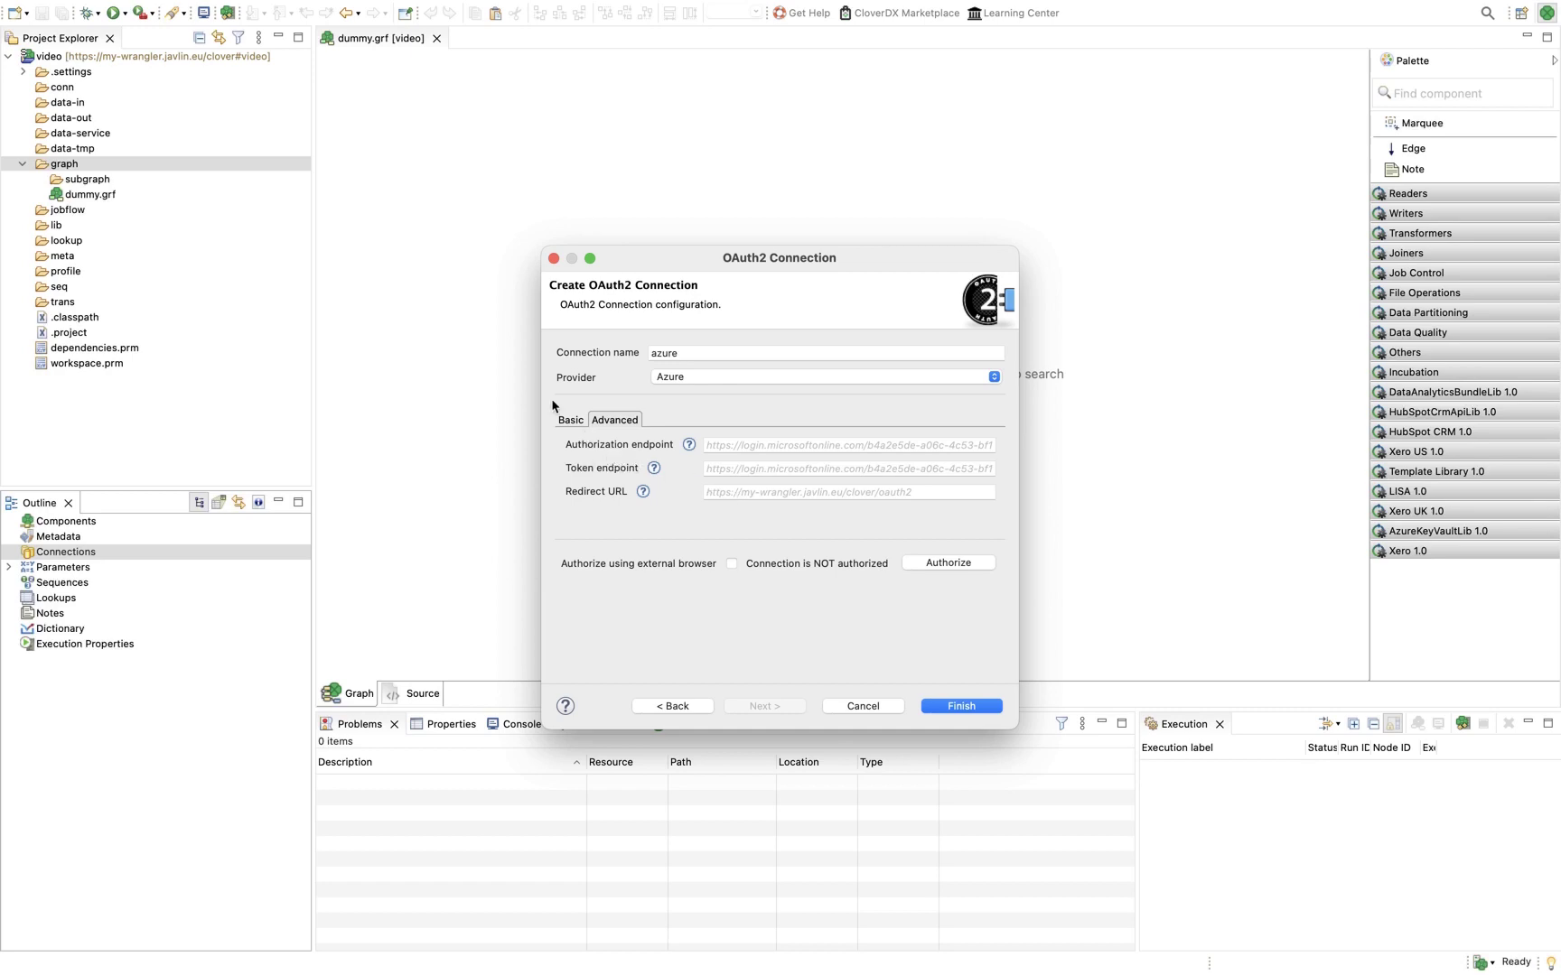
Authorize the azure connection with the signed-in Microsoft account and accept the requested permissions.
left_click(572, 420)
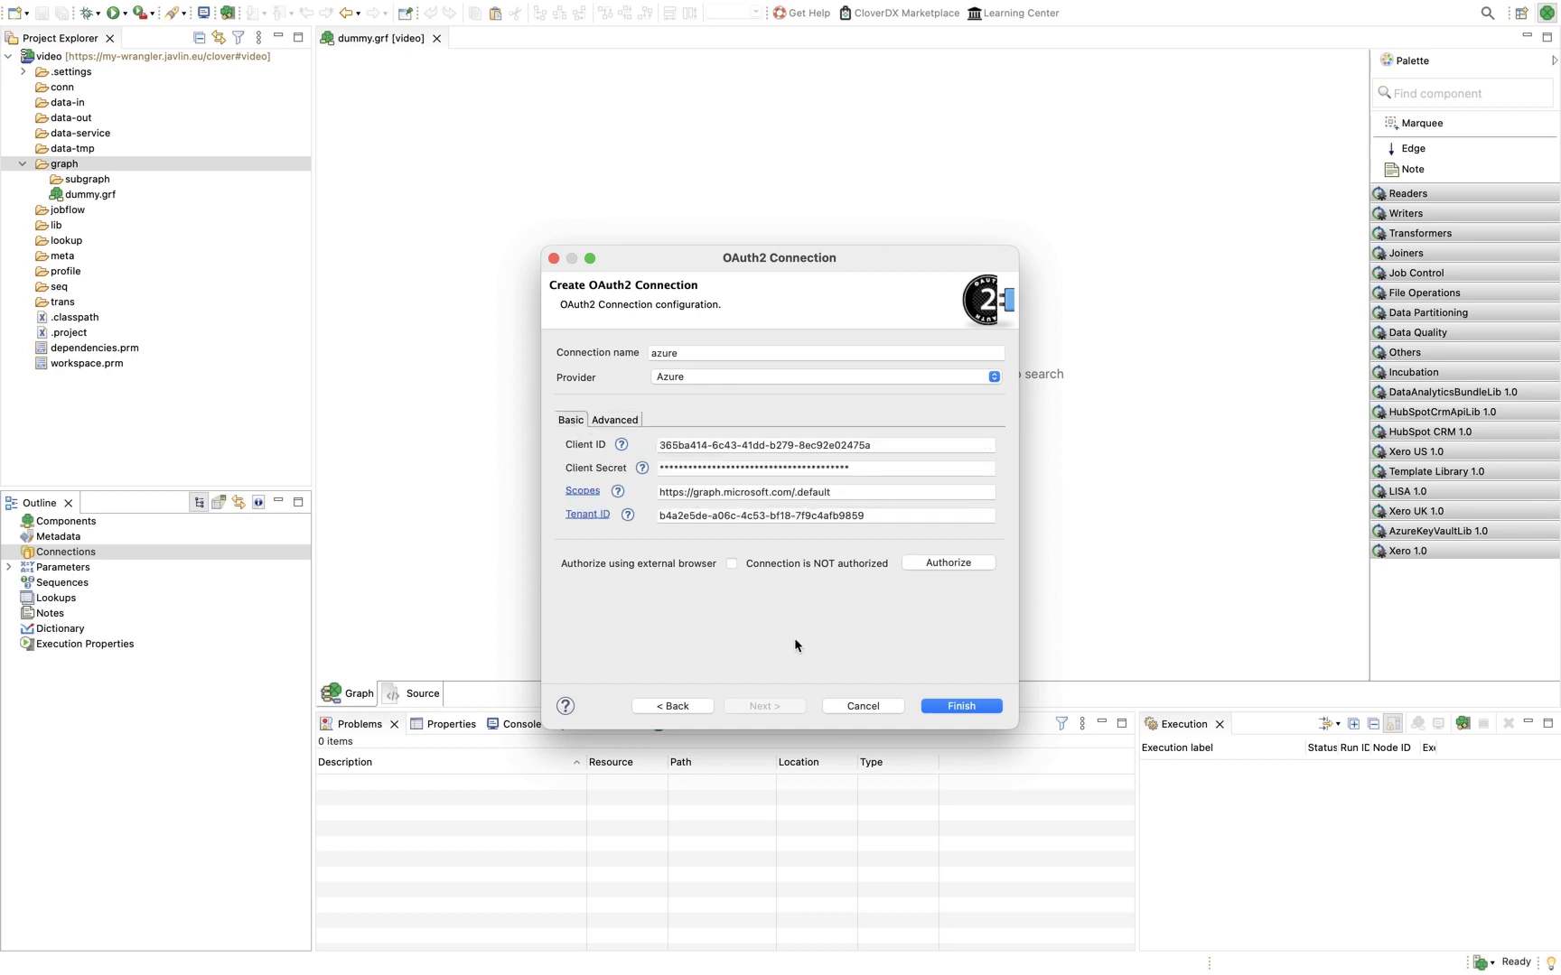
left_click(940, 563)
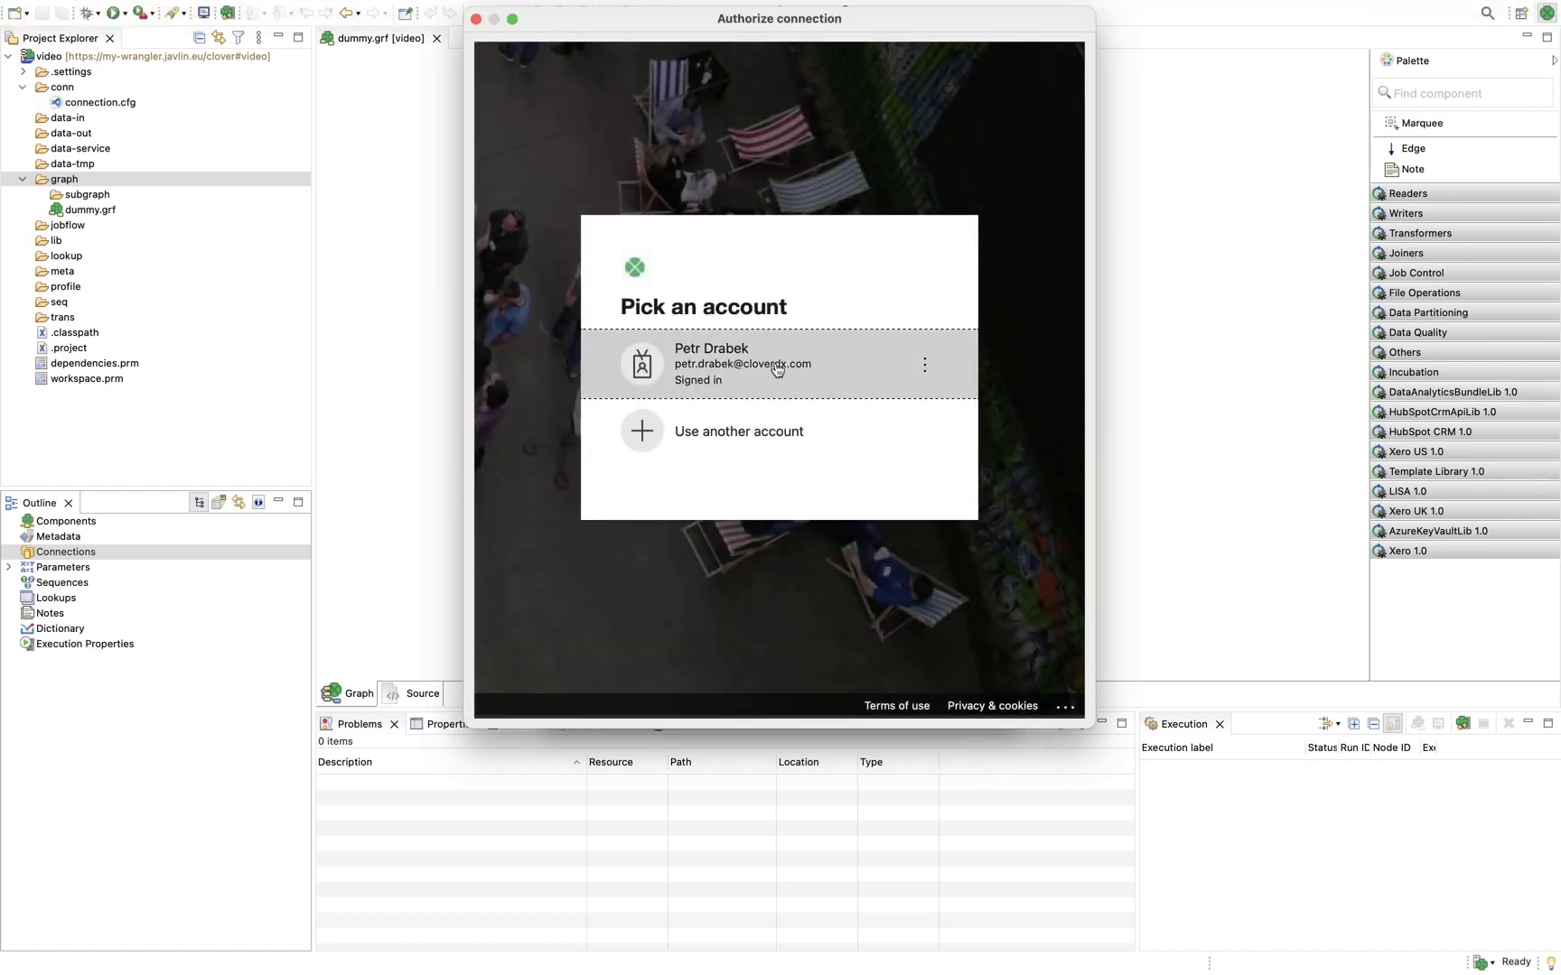
left_click(744, 367)
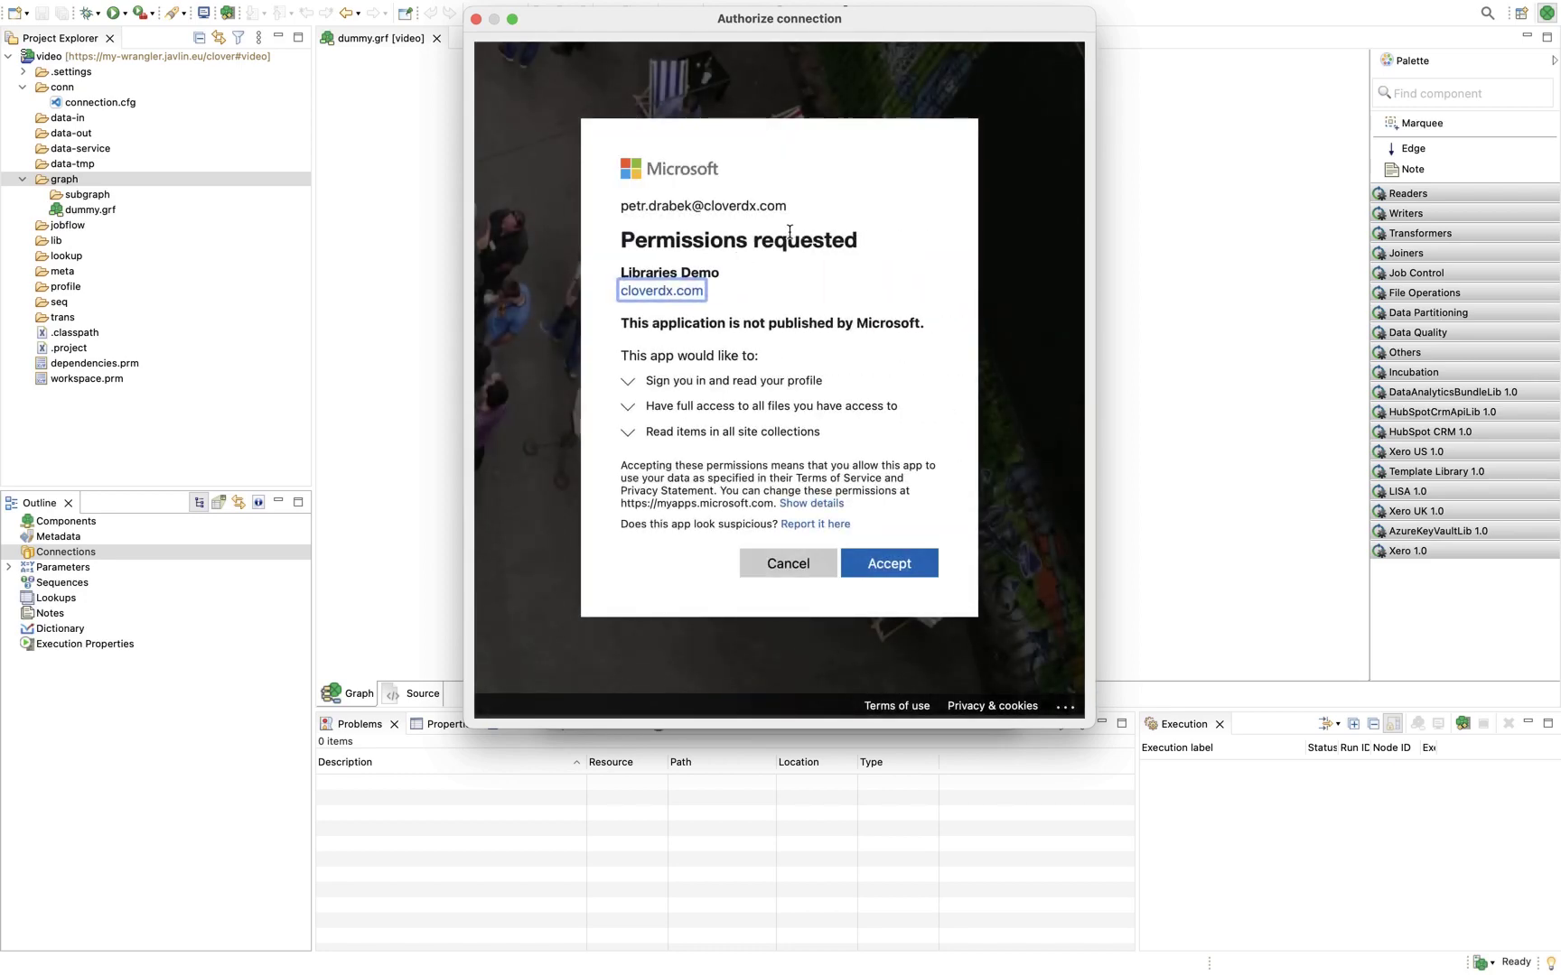
left_click(786, 234)
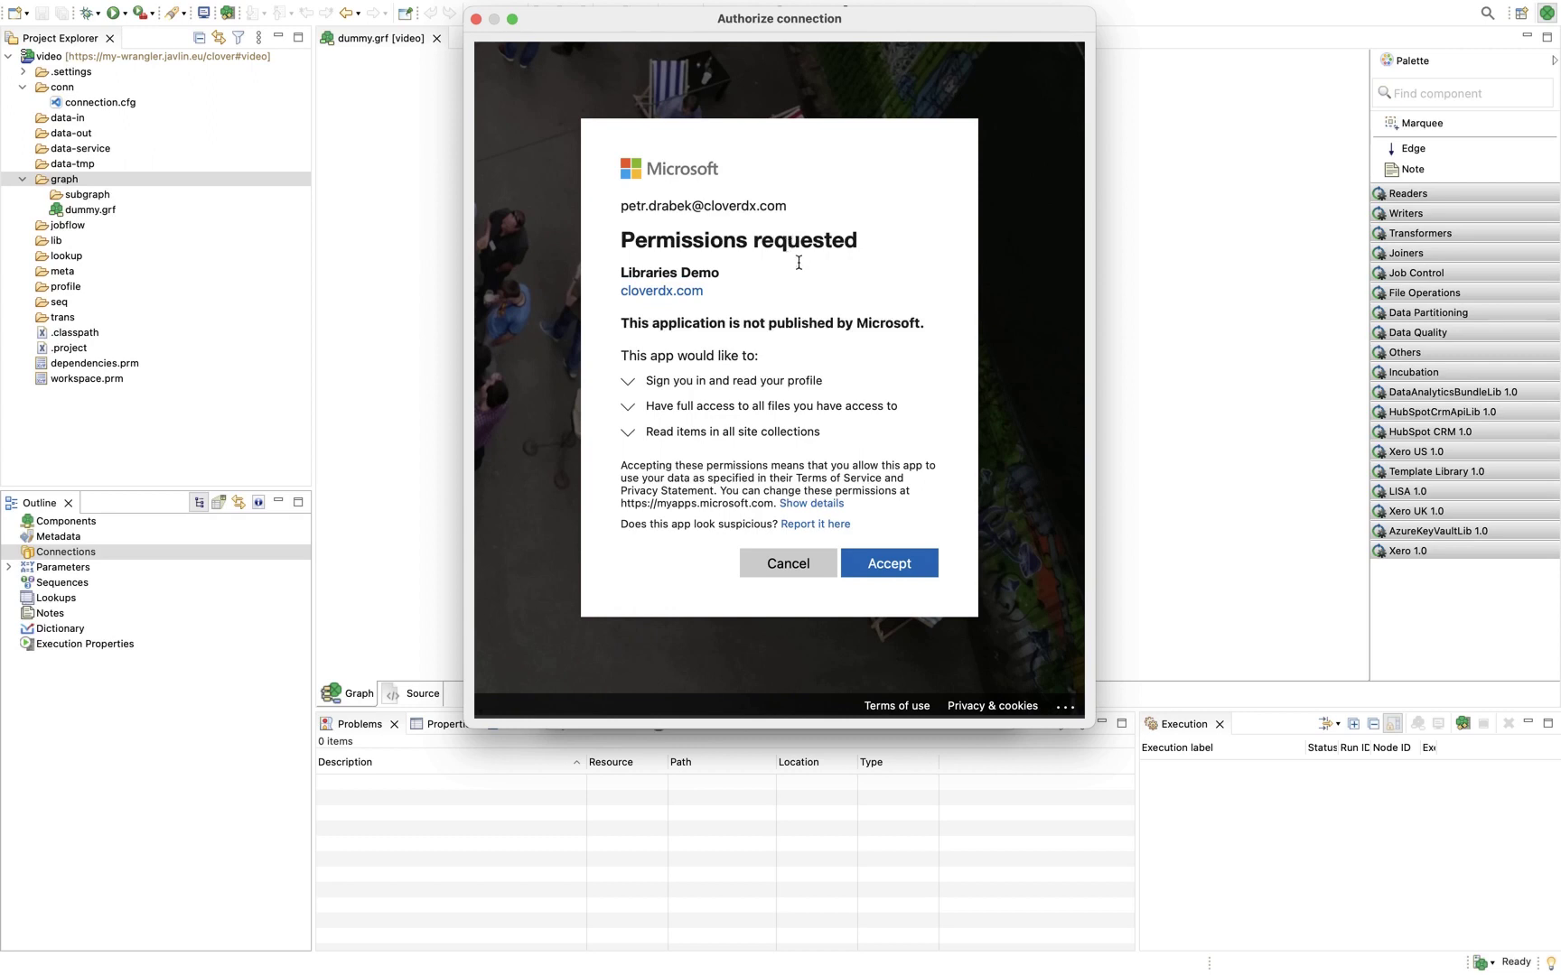
left_click(887, 564)
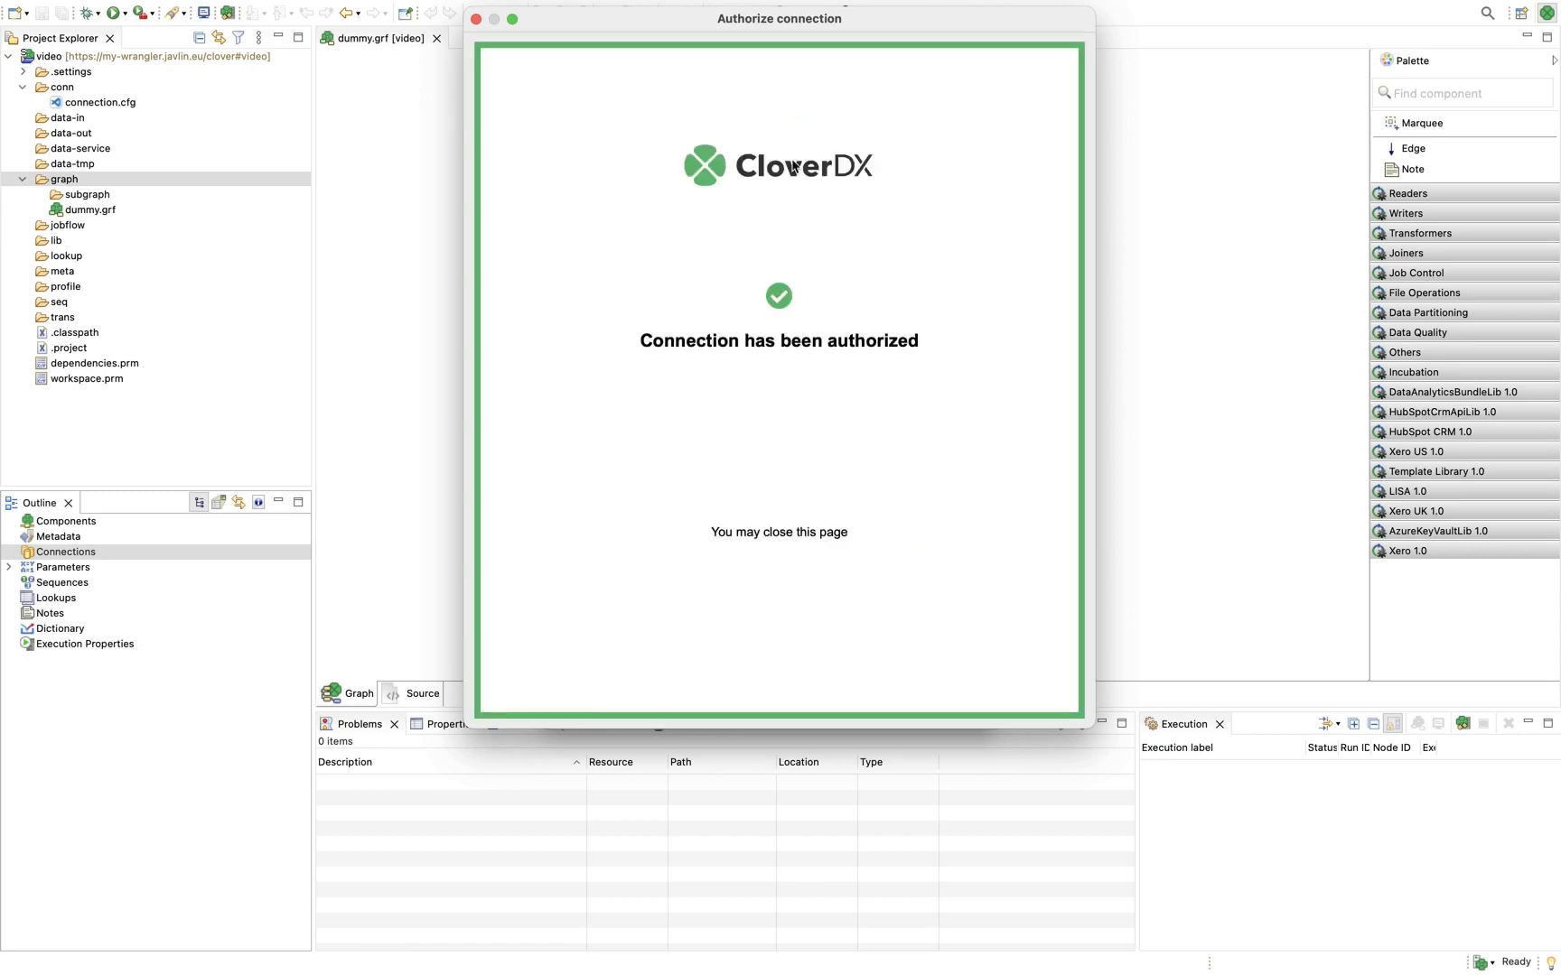
left_click(476, 19)
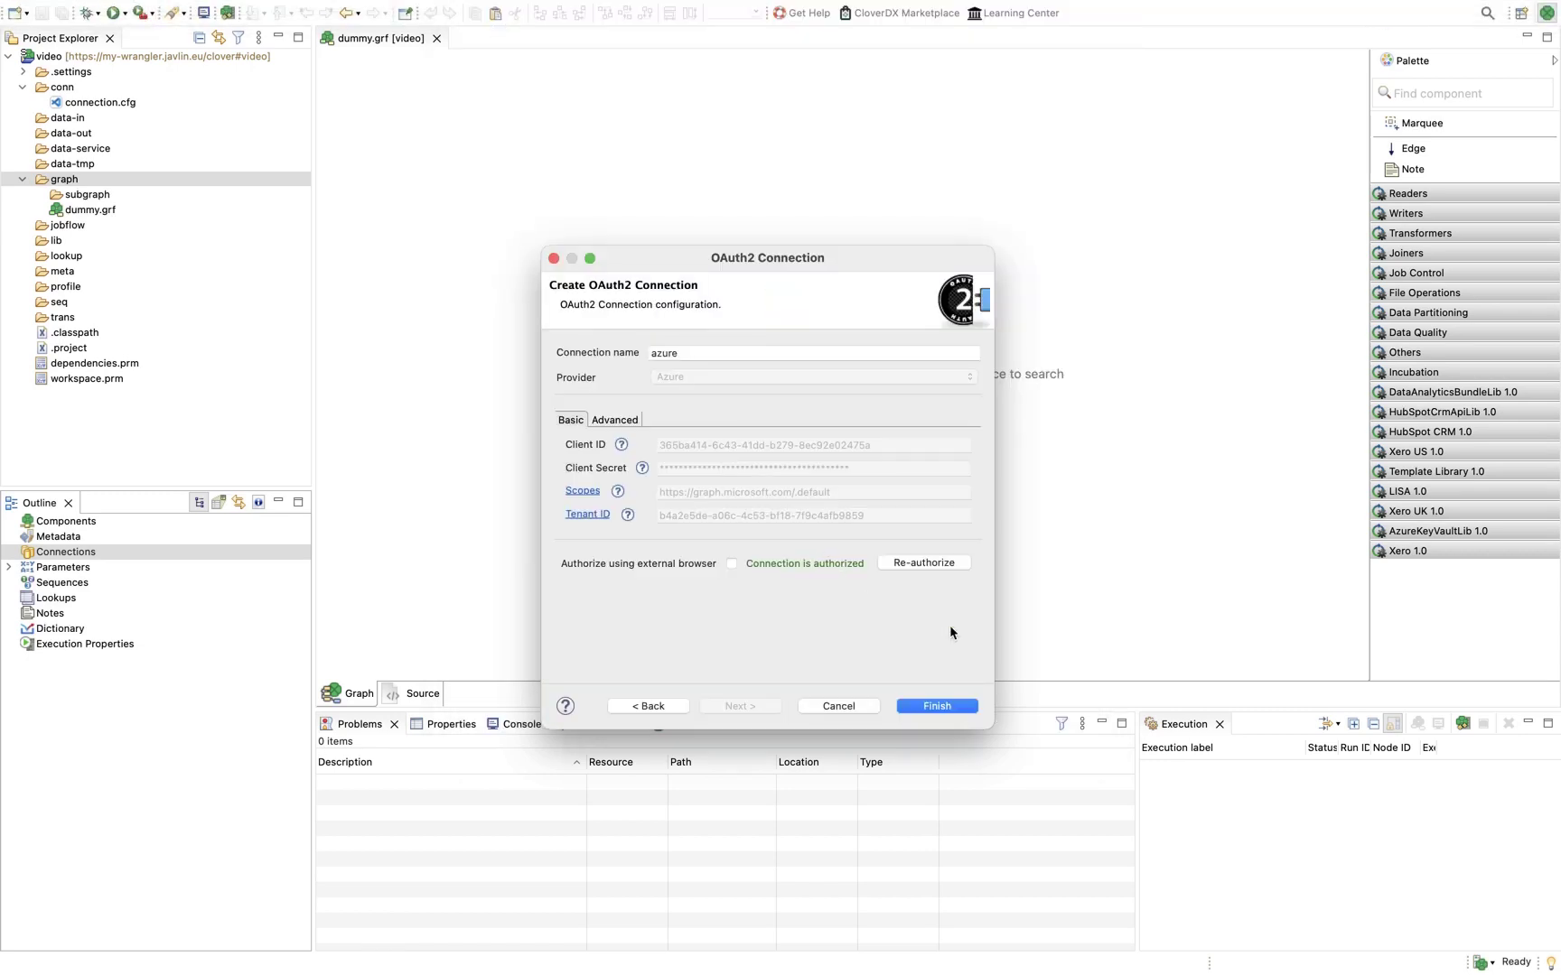
Finish the azure connection wizard and select conn/connection.cfg in Project Explorer.
left_click(937, 706)
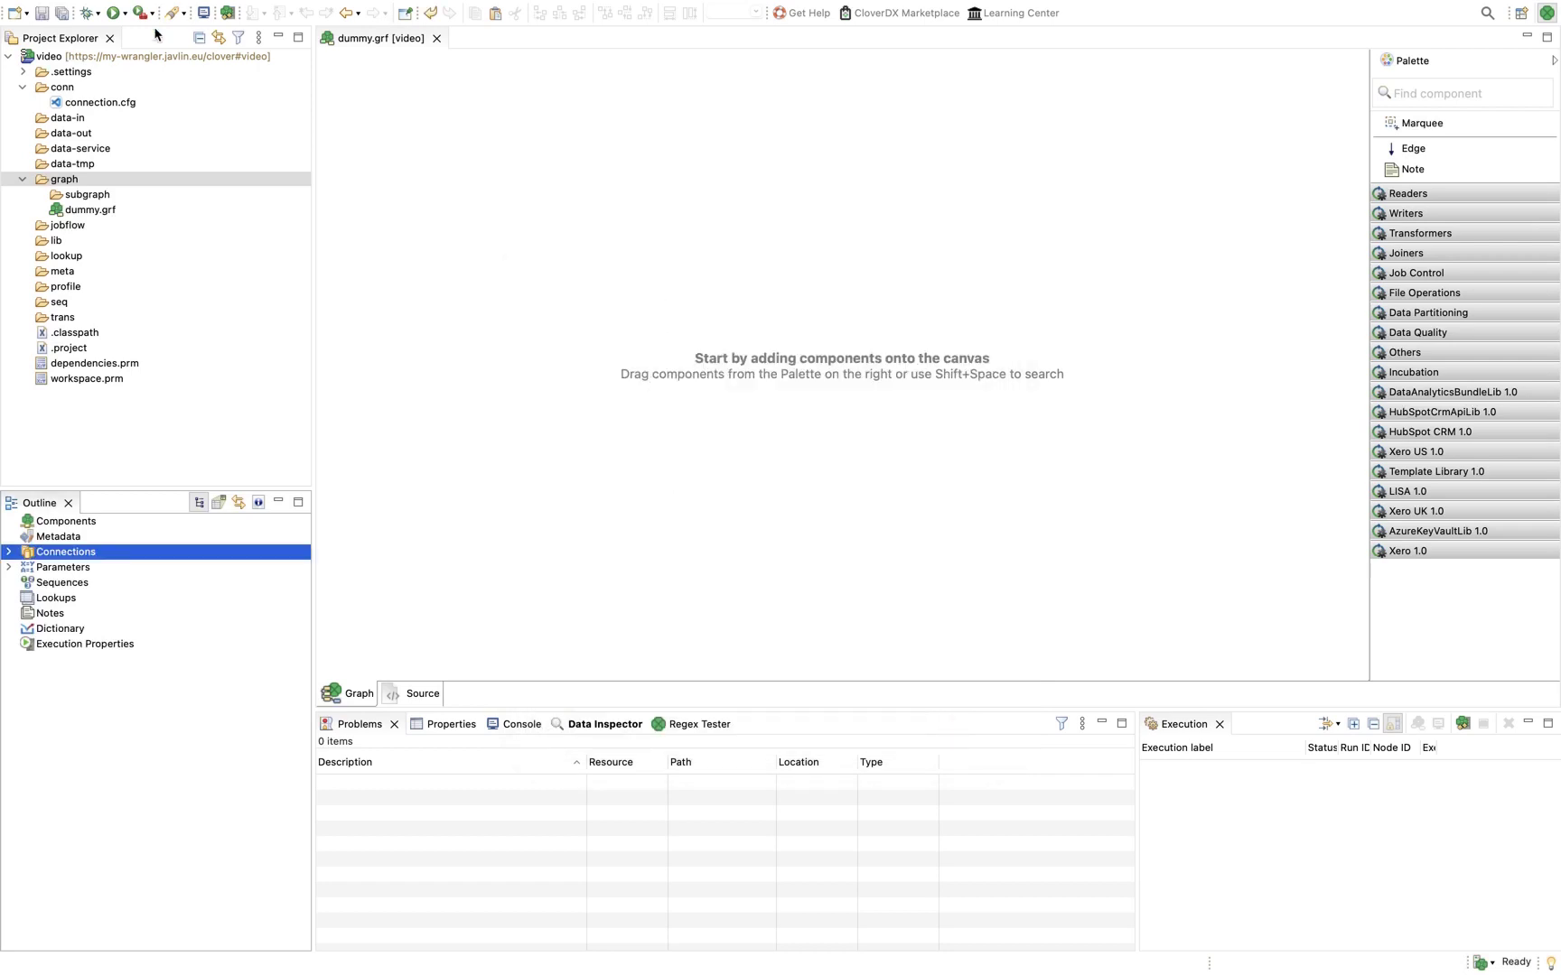
left_click(98, 105)
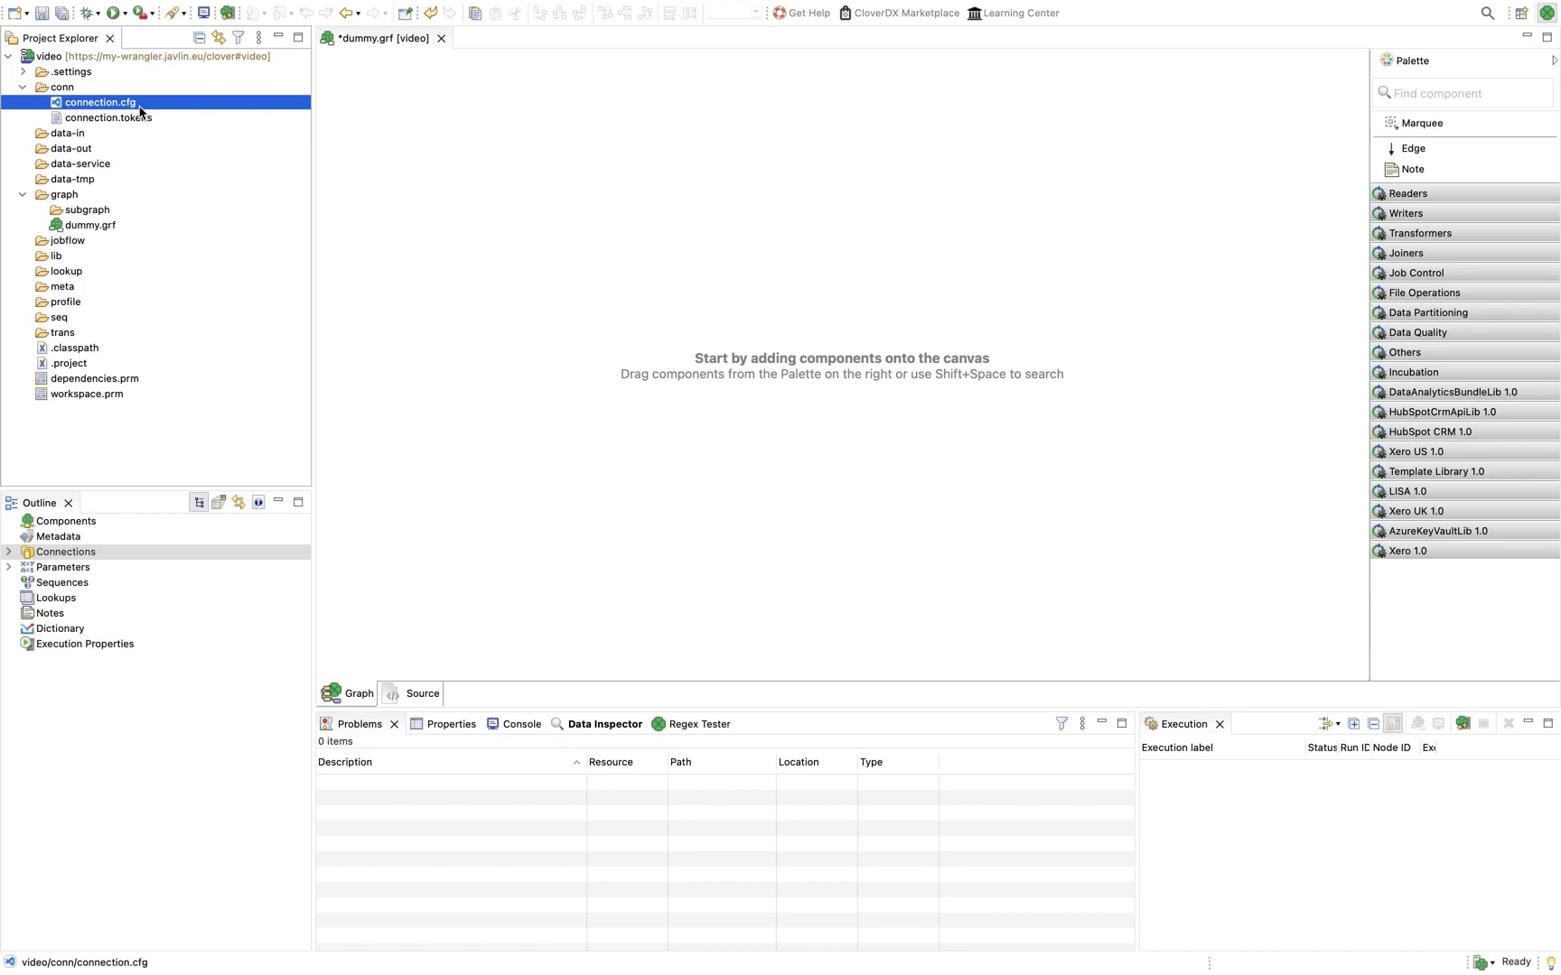
key("ctrl+Left")
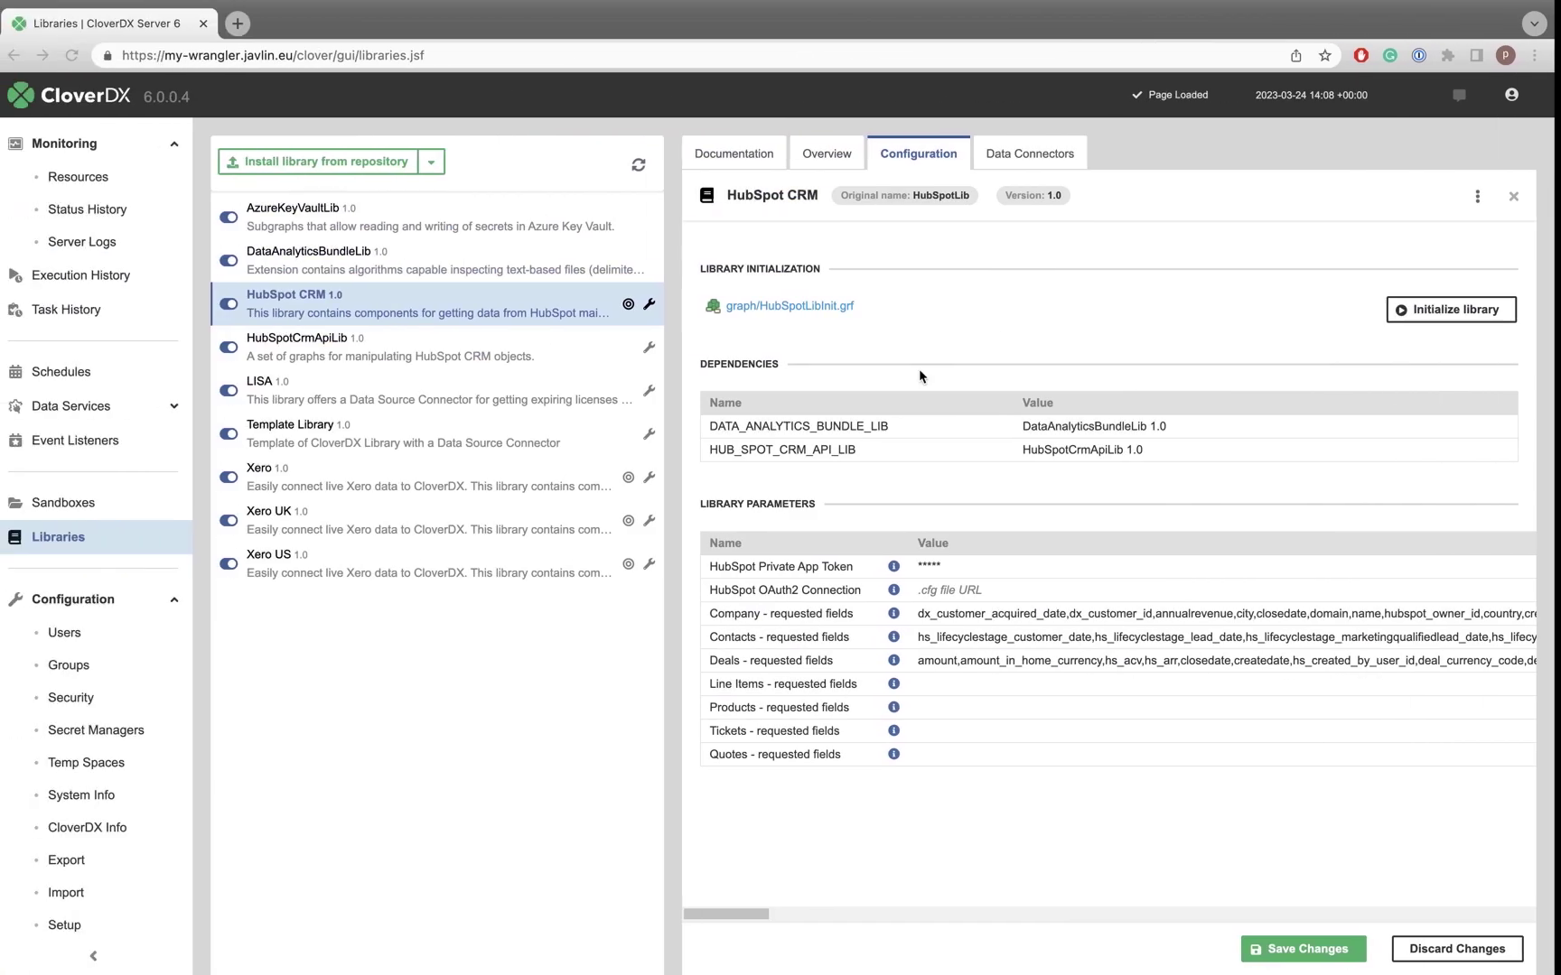
Enter and commit sandbox://video/conn/connextion.cfg as the HubSpot OAuth2 Connection value.
left_click(954, 591)
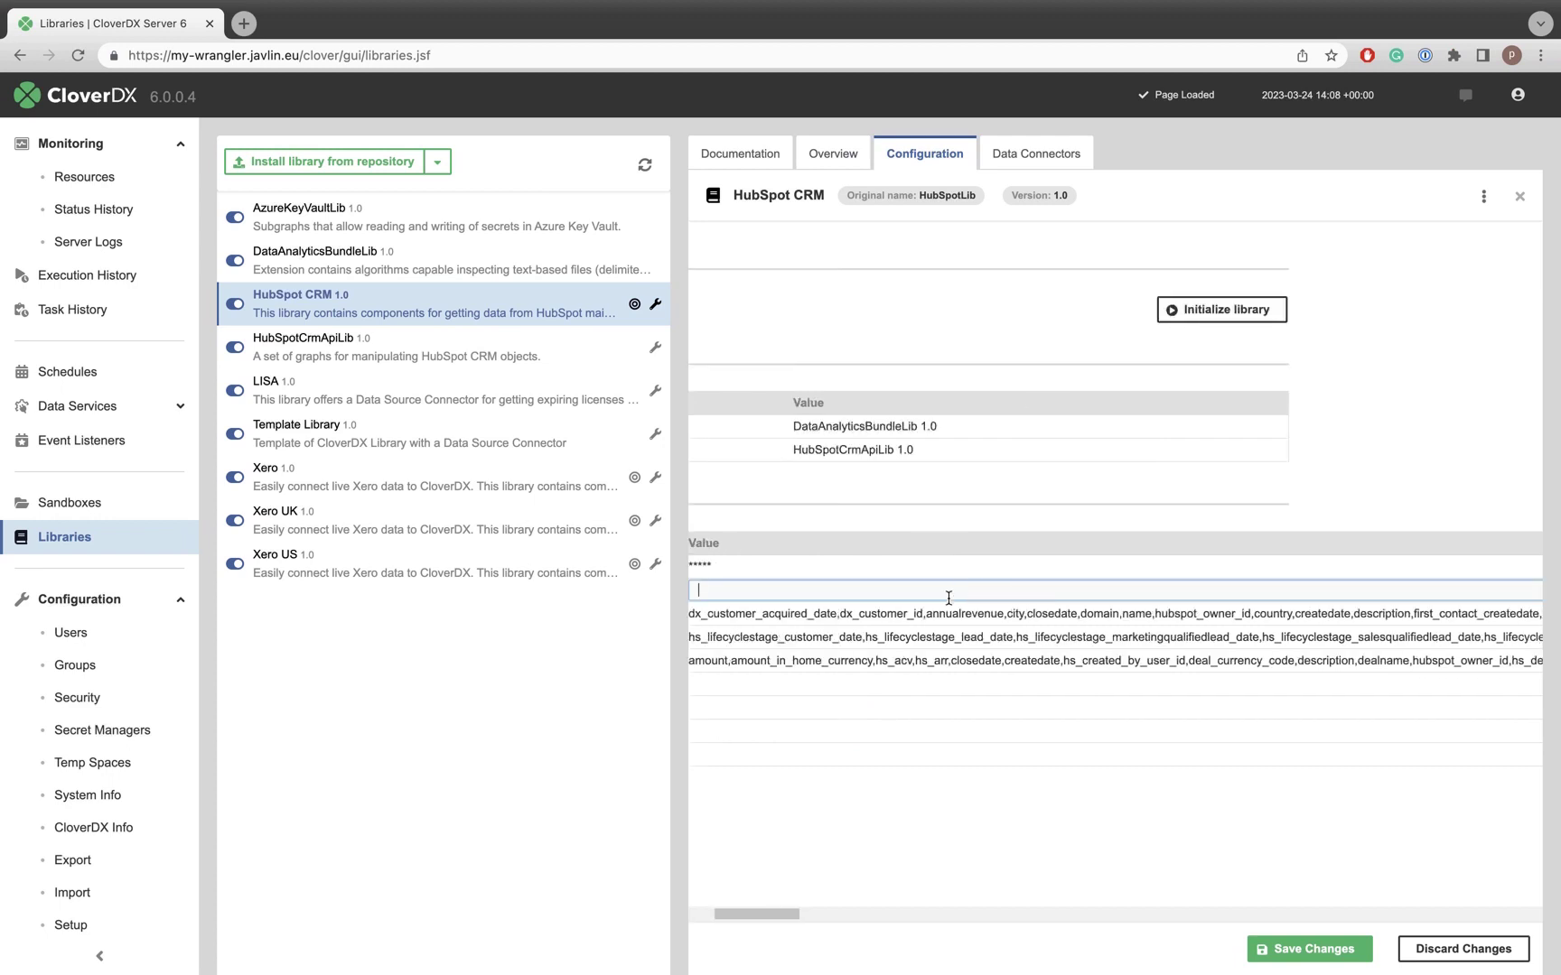
type("sandbox://video/conn")
type("/connextion.cfg")
left_click(945, 745)
left_click(943, 828)
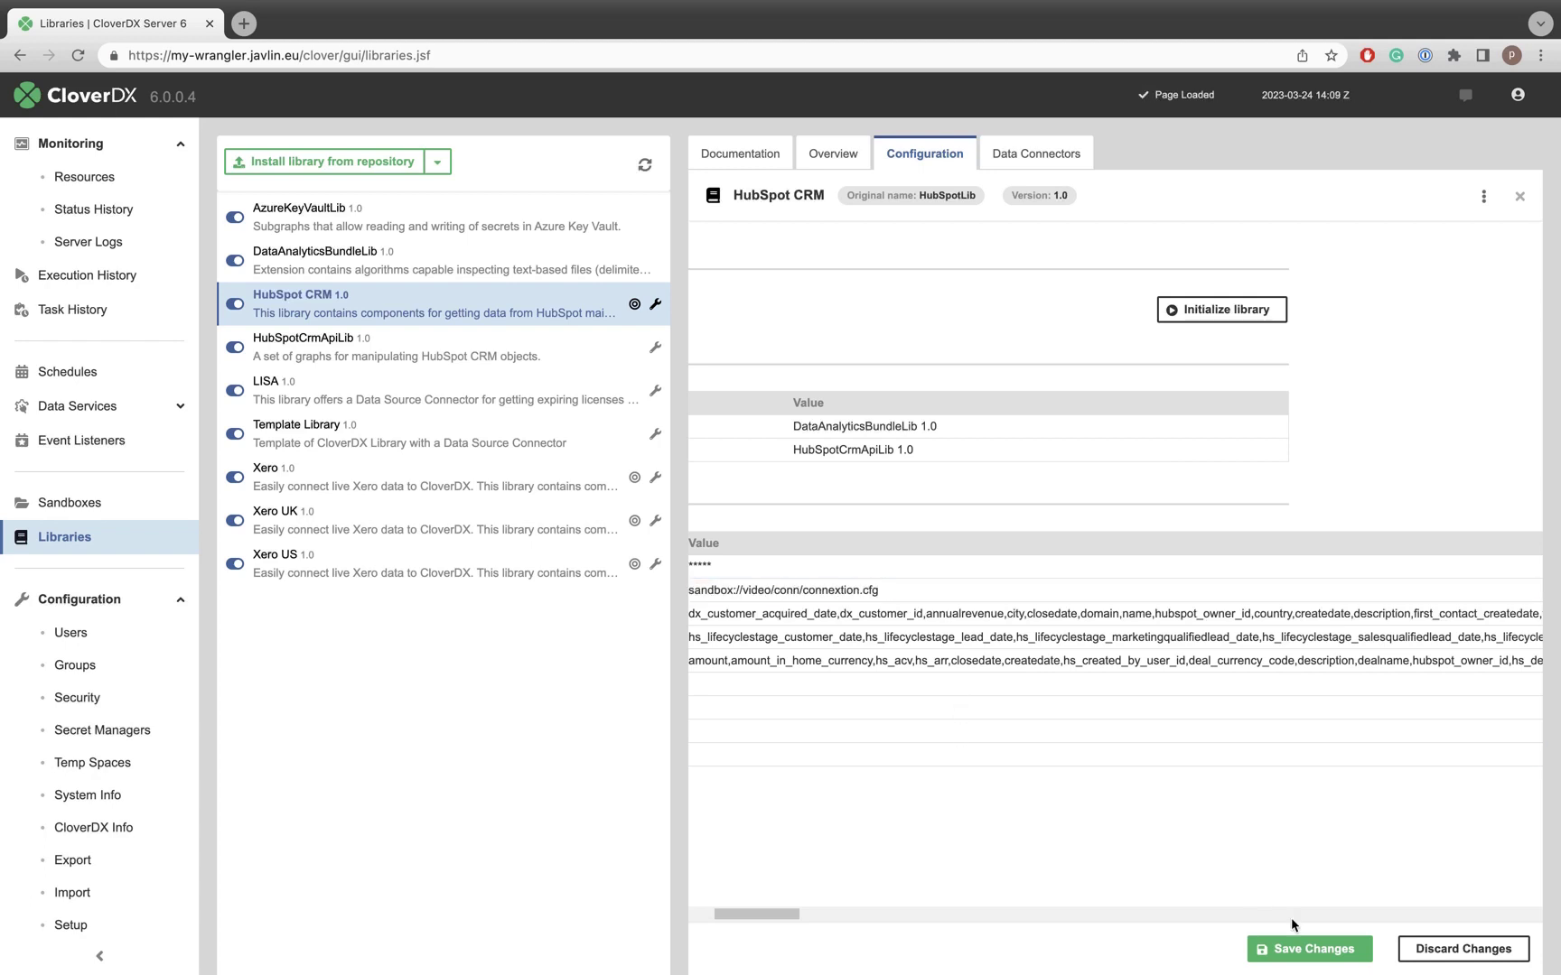